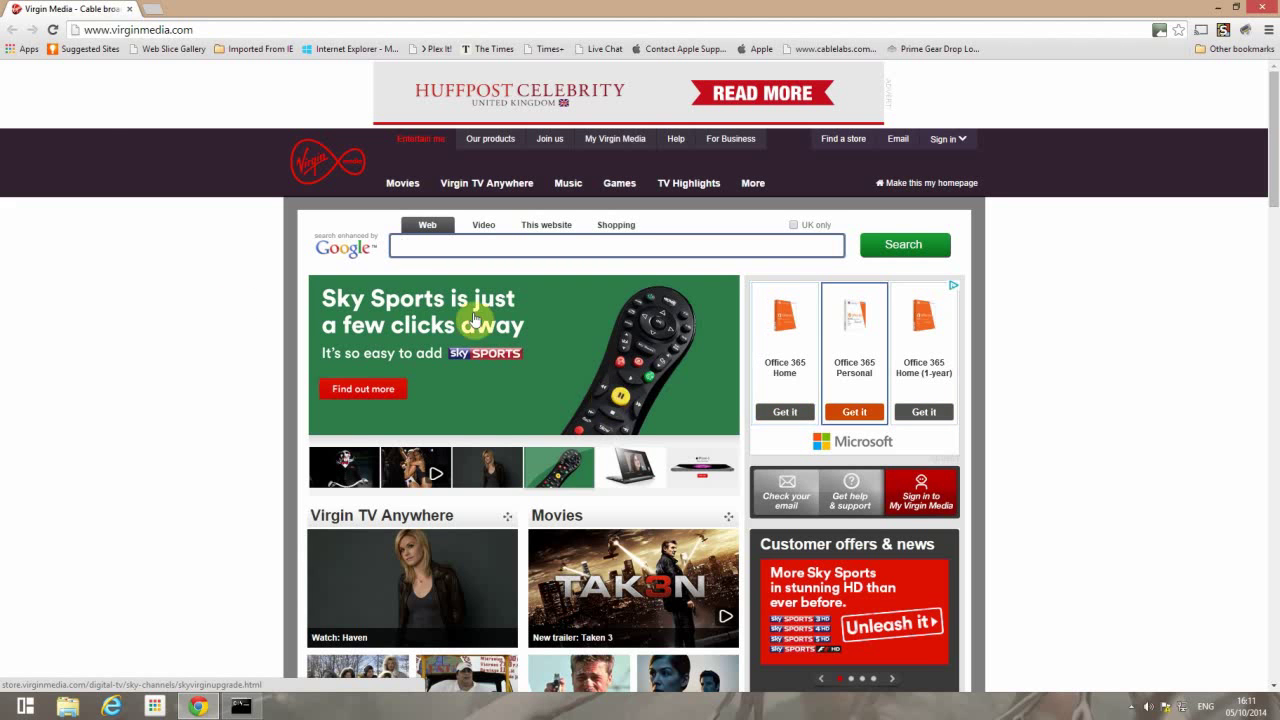
- Load the router's admin page at 192.168.1.1
left_click(210, 30)
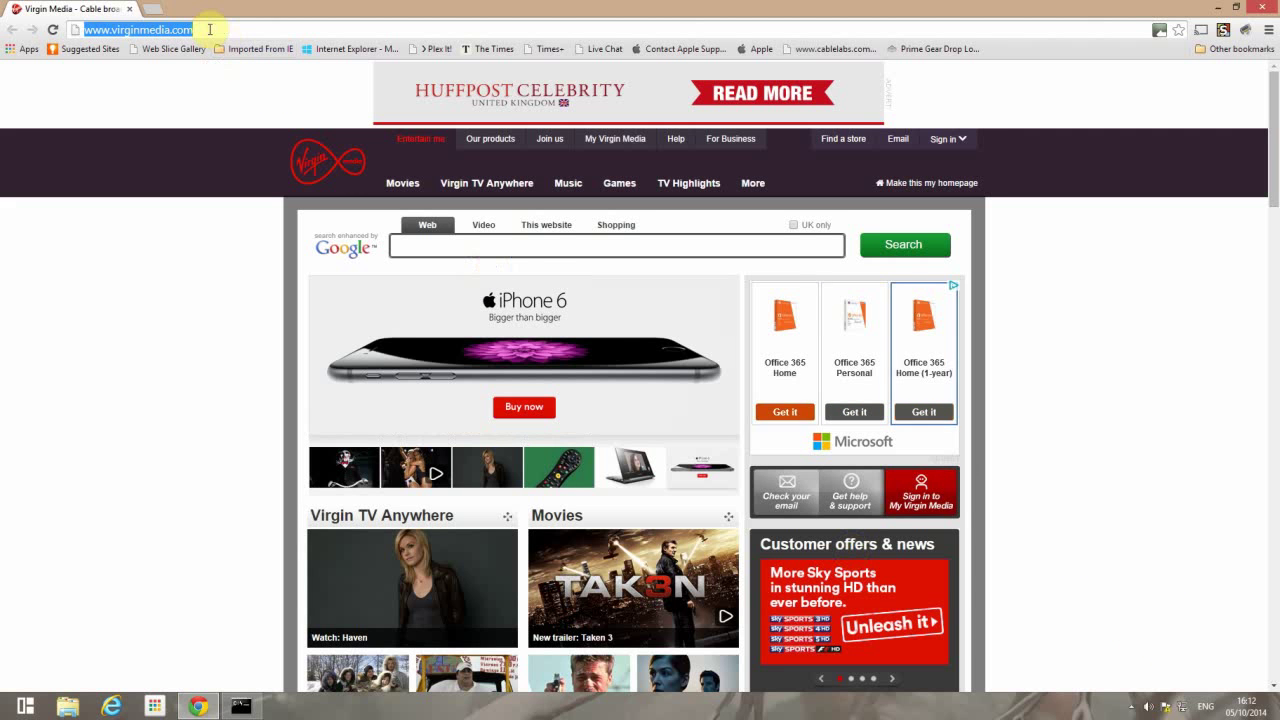
left_click(67, 35)
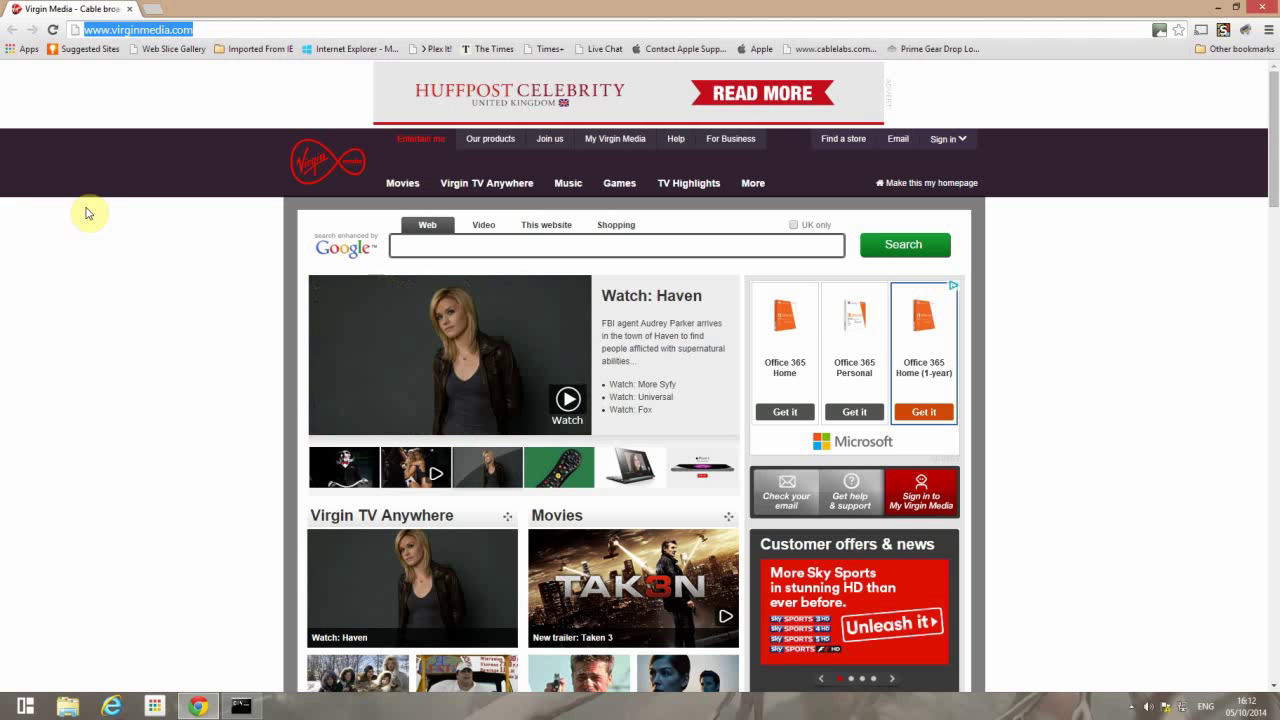
type("192.16")
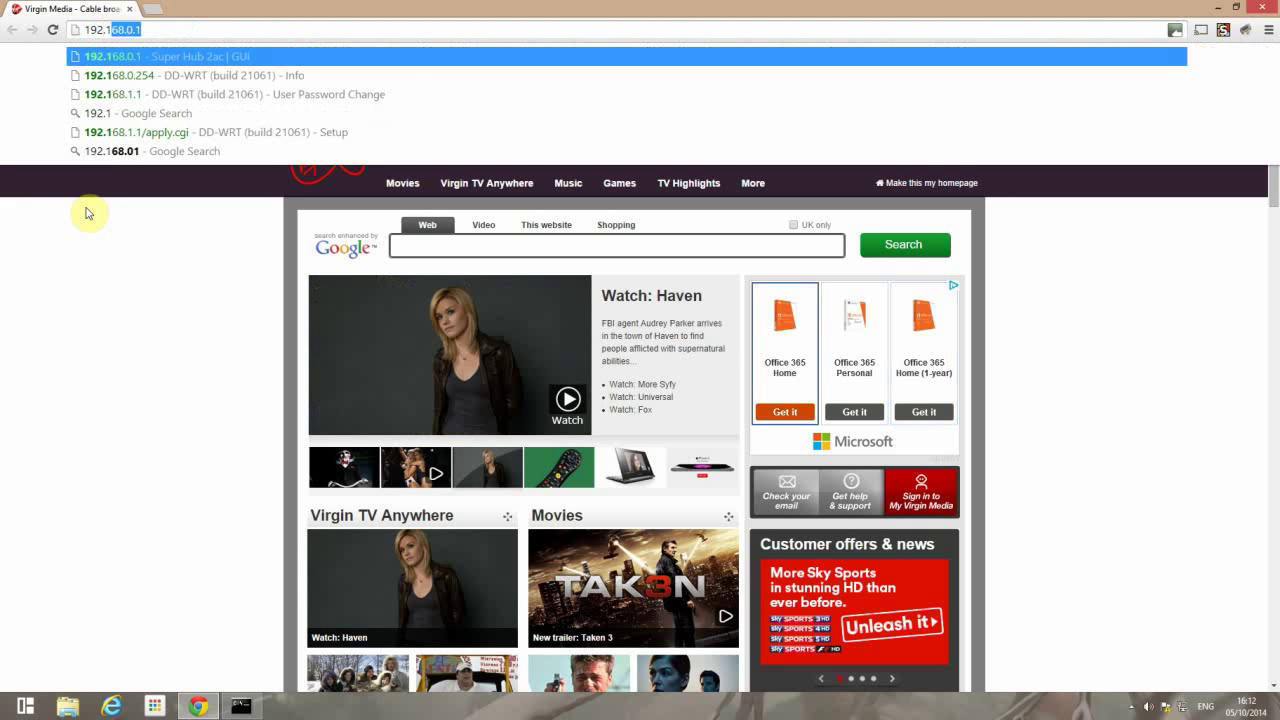
type("8.1.1")
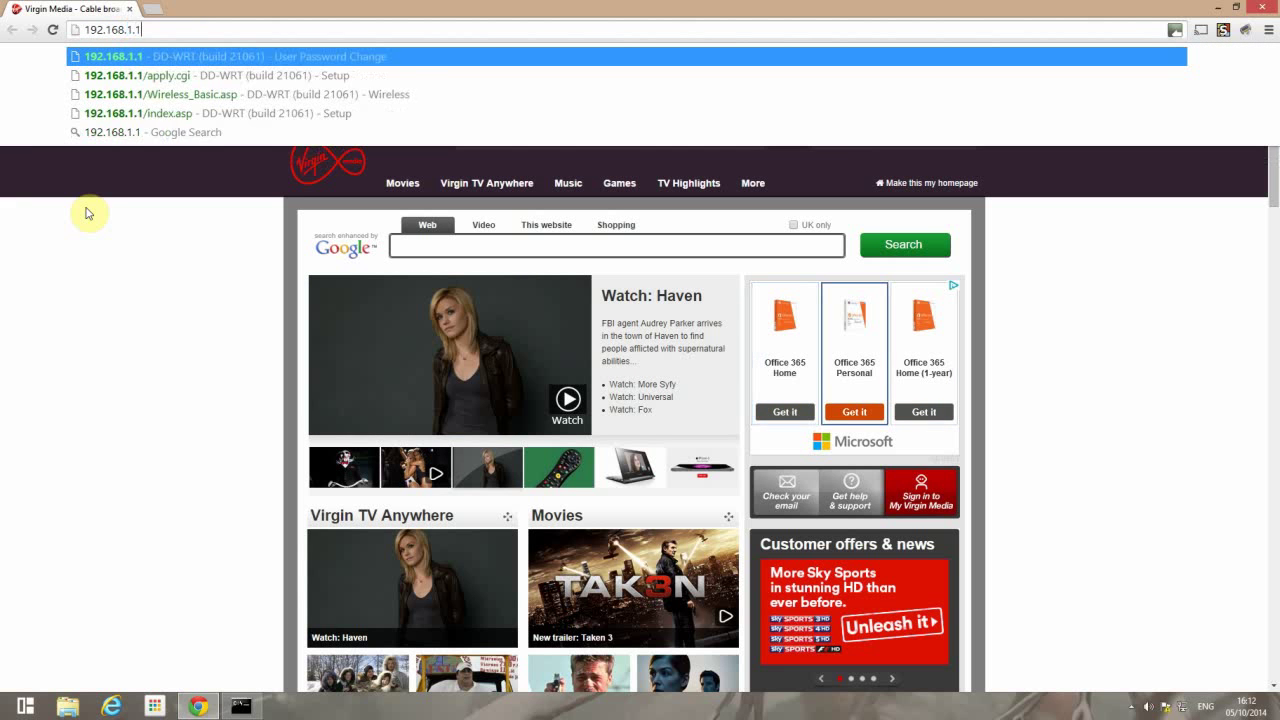
key("Return")
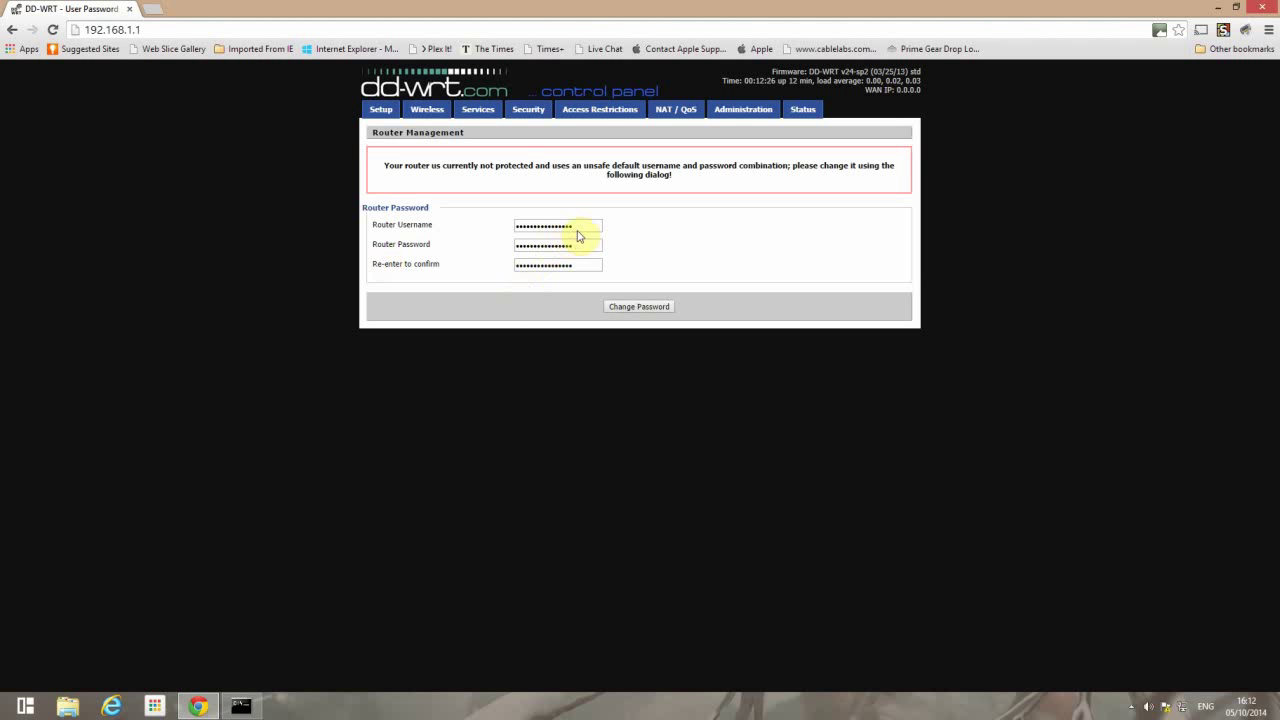
- Replace the default router username and password with new ones, confirmed, and save
left_click_drag(580, 229, 476, 232)
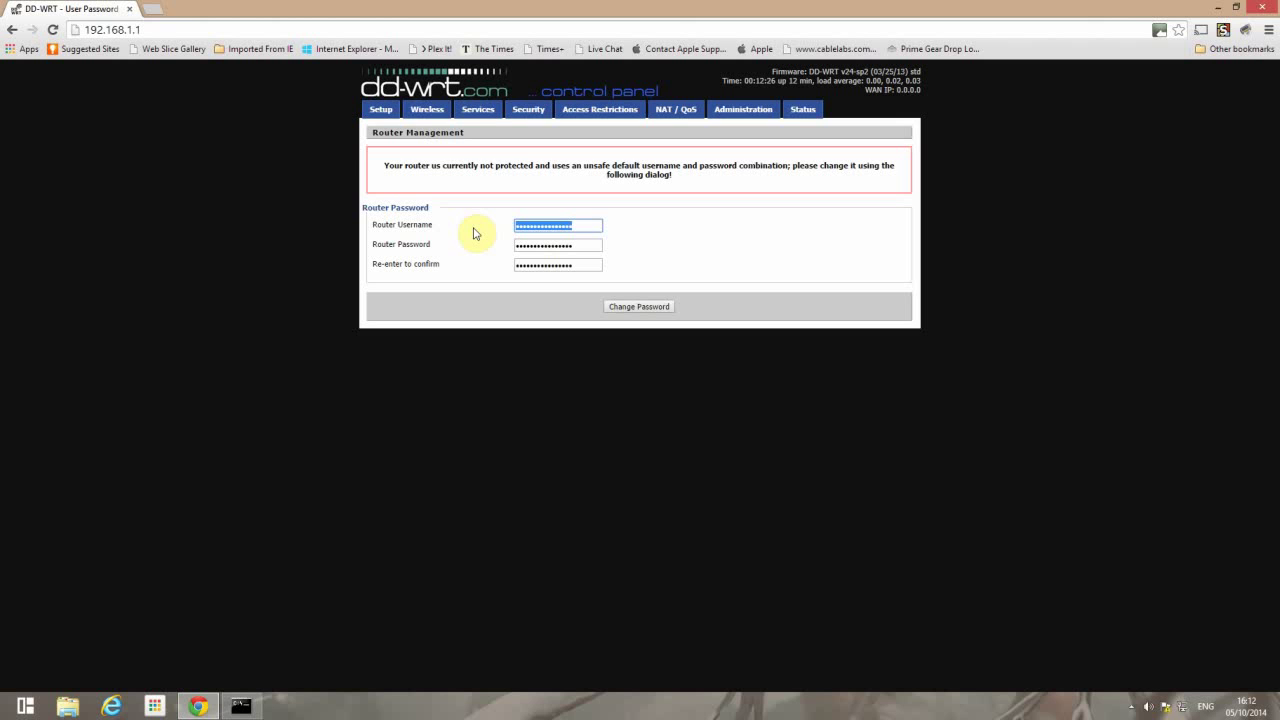
key("Tab")
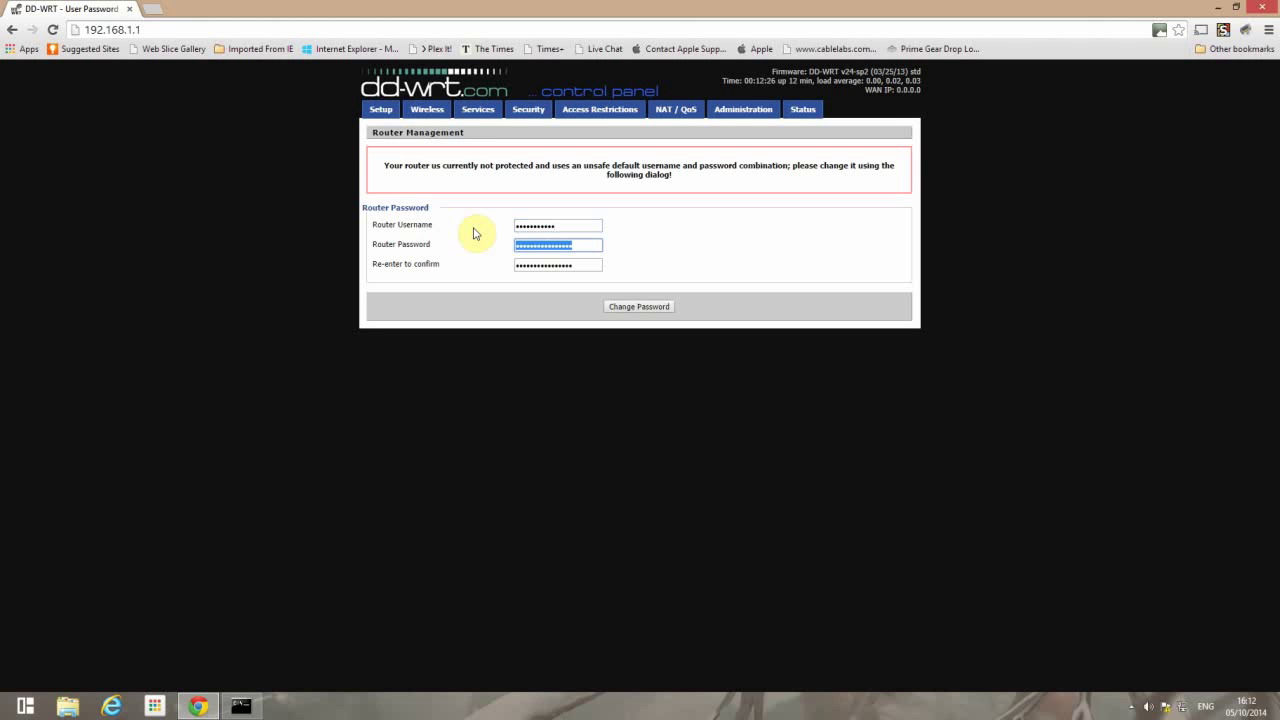
key("Tab")
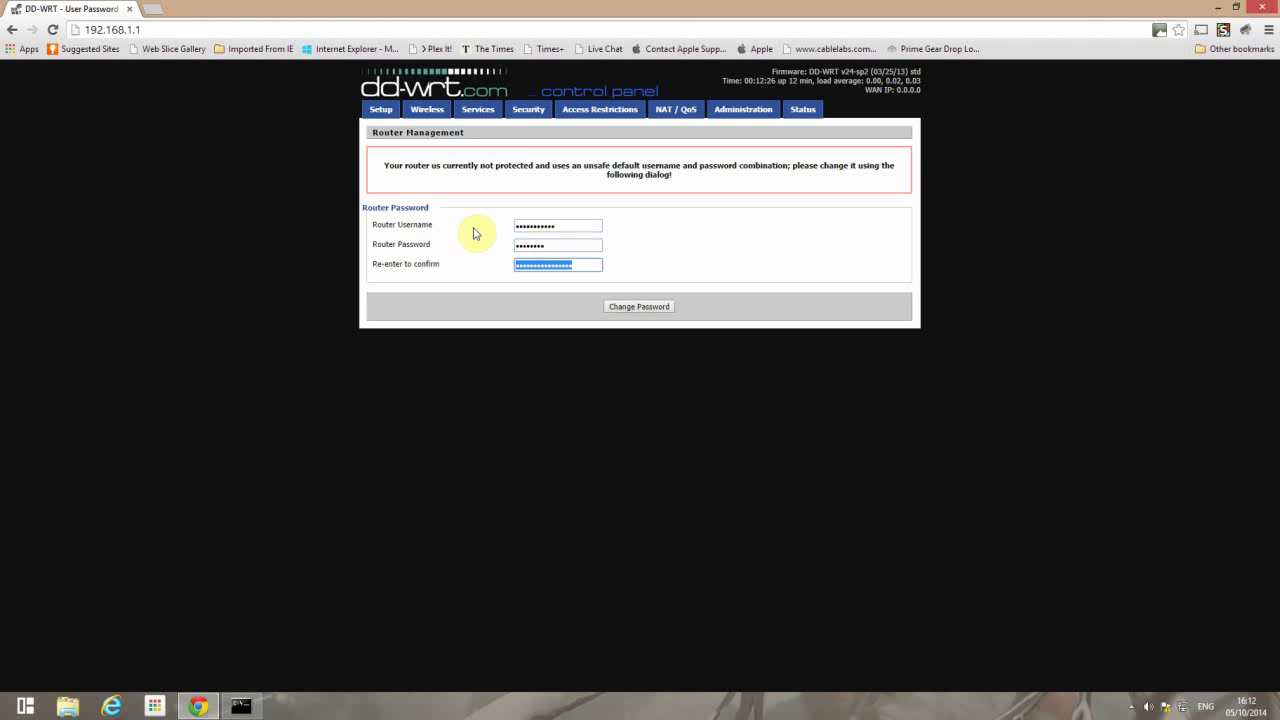
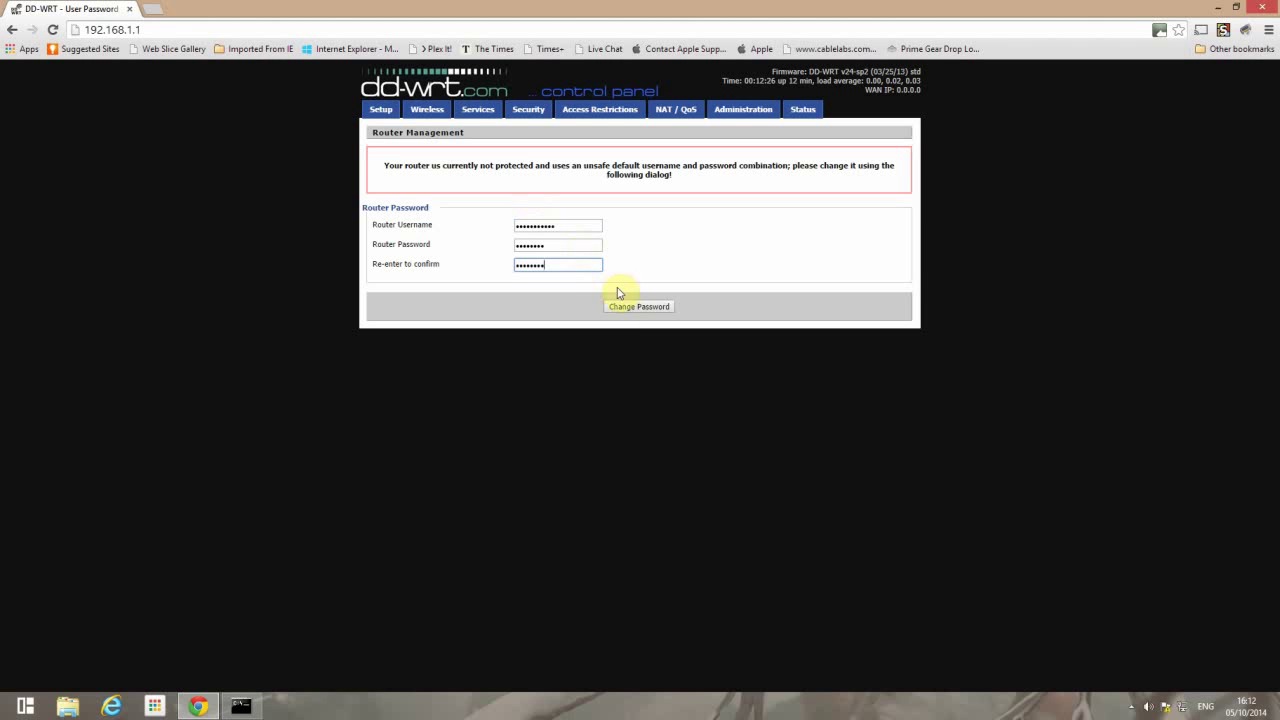
left_click(622, 308)
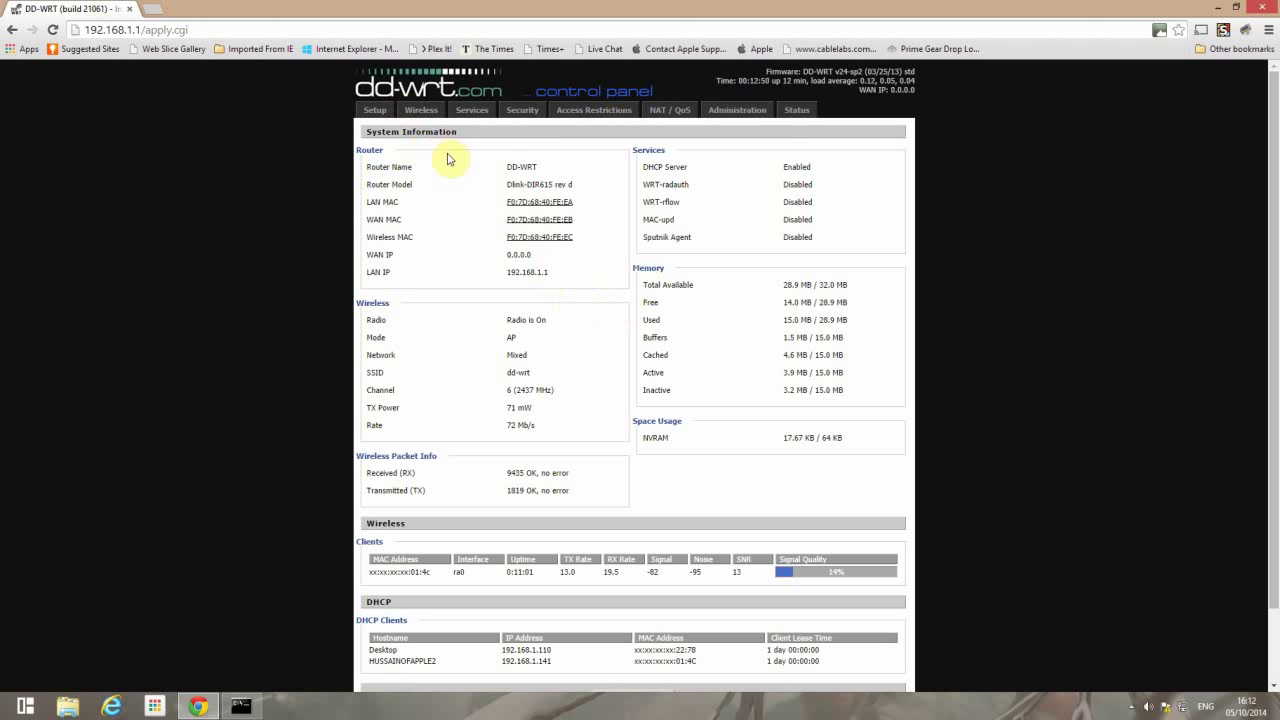
- Log in to the Security firewall page with the new router username and password
left_click(515, 117)
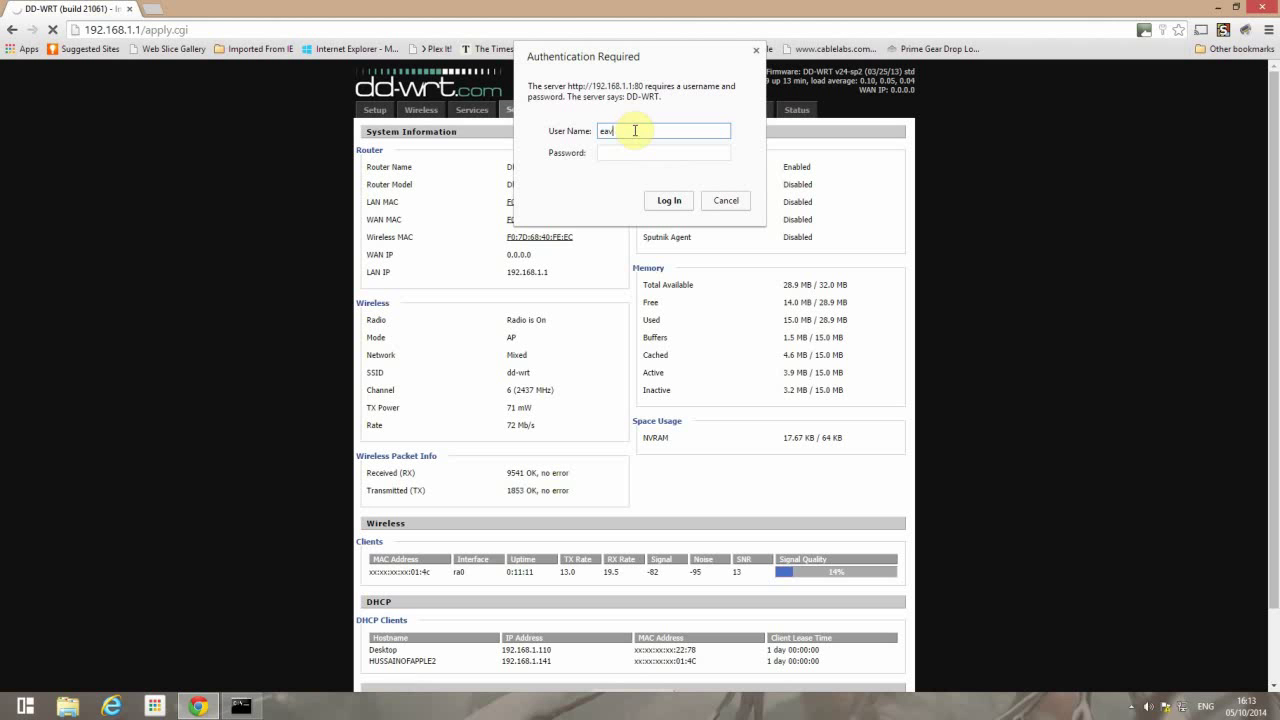
key("Tab")
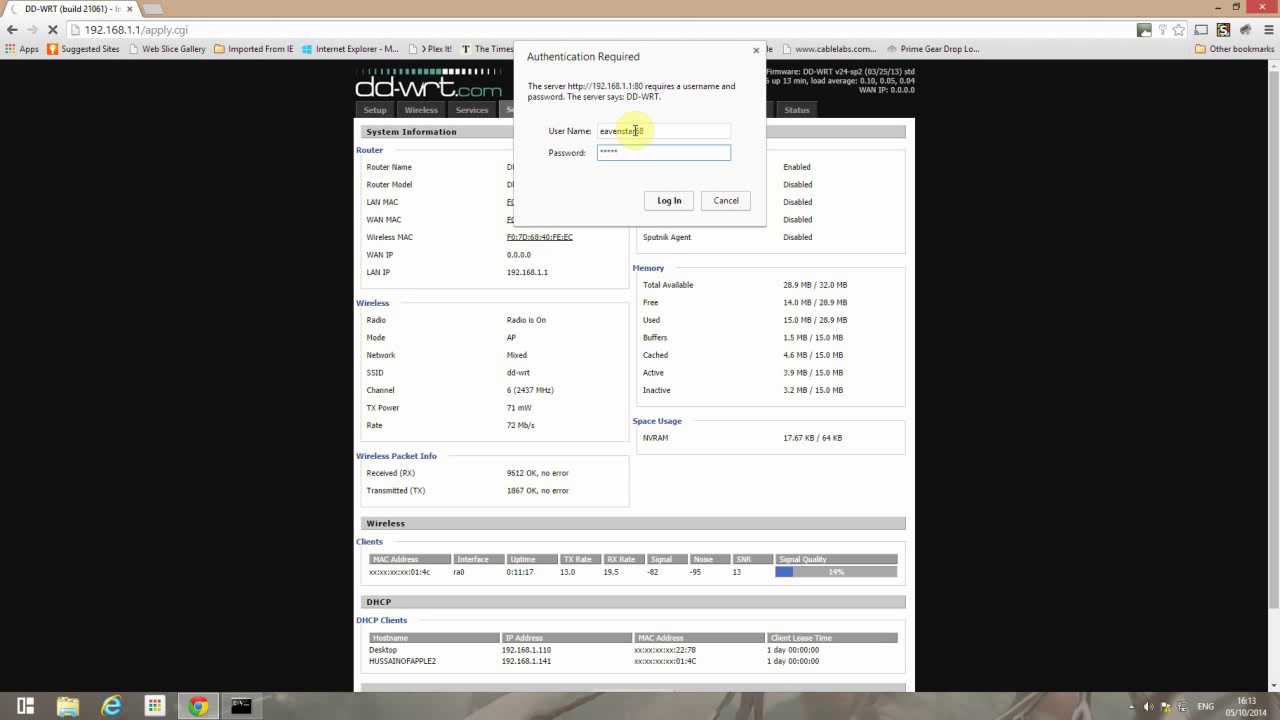
key("Return")
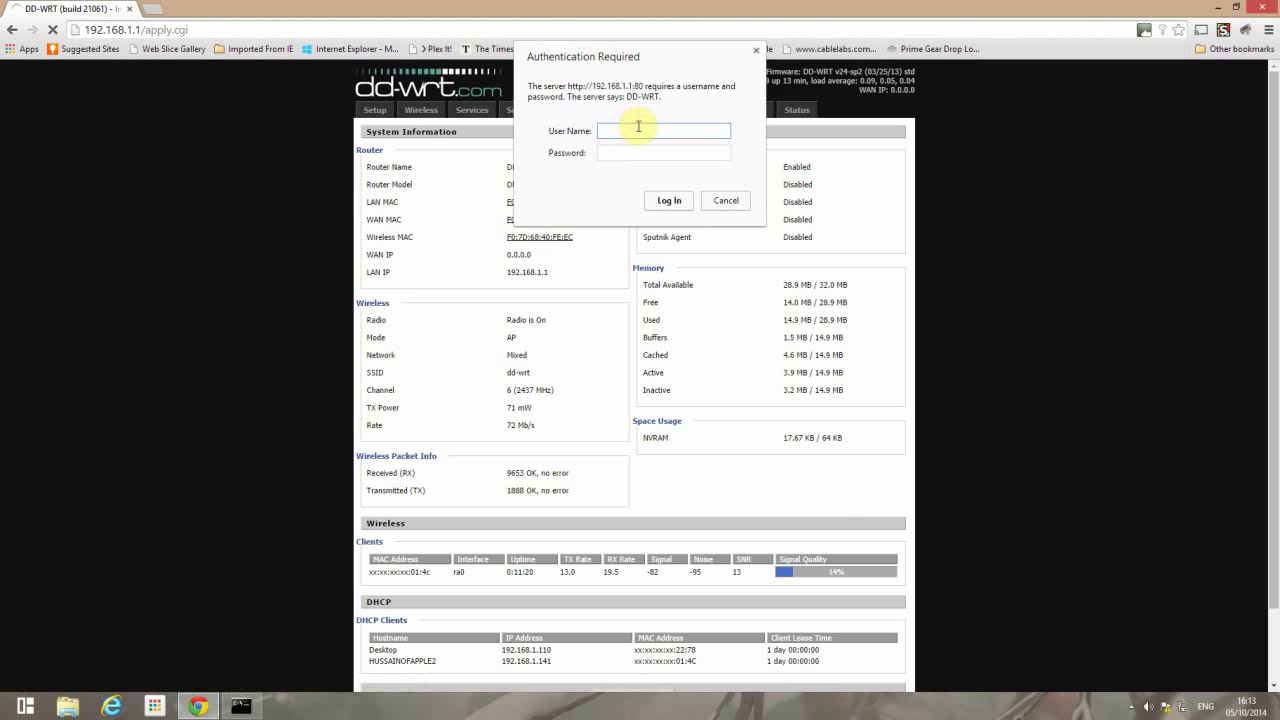
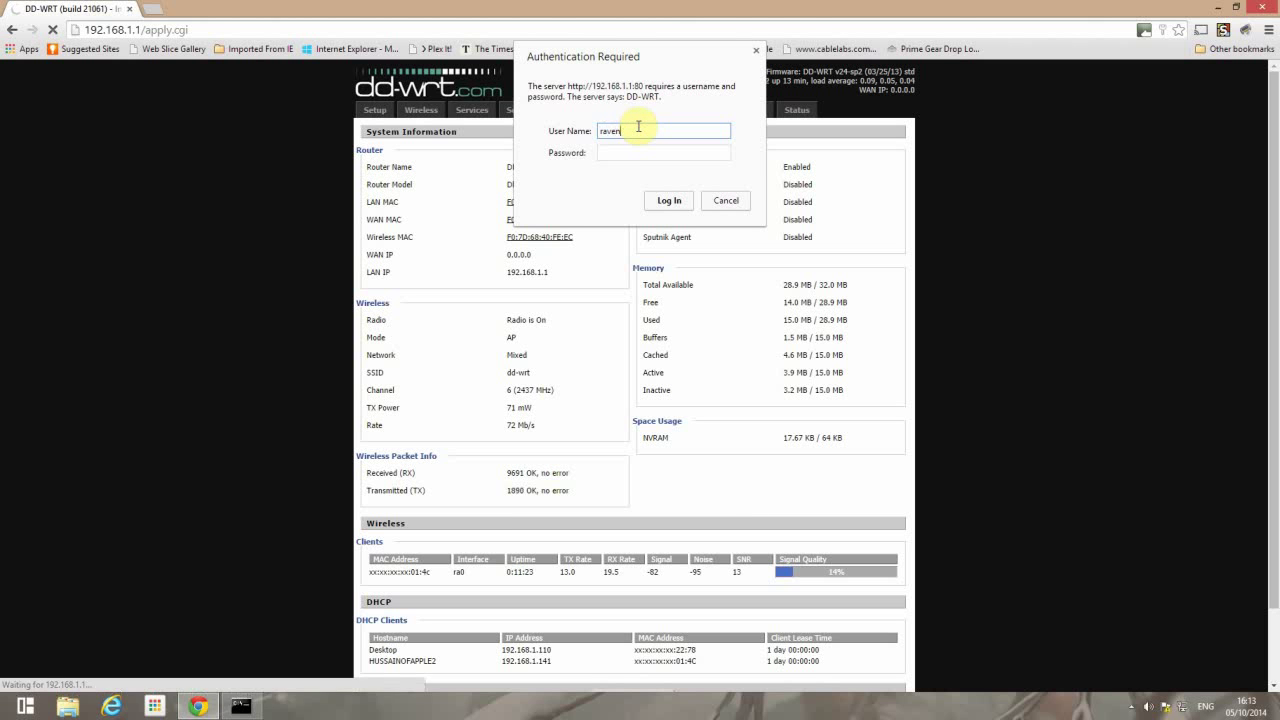
key("Tab")
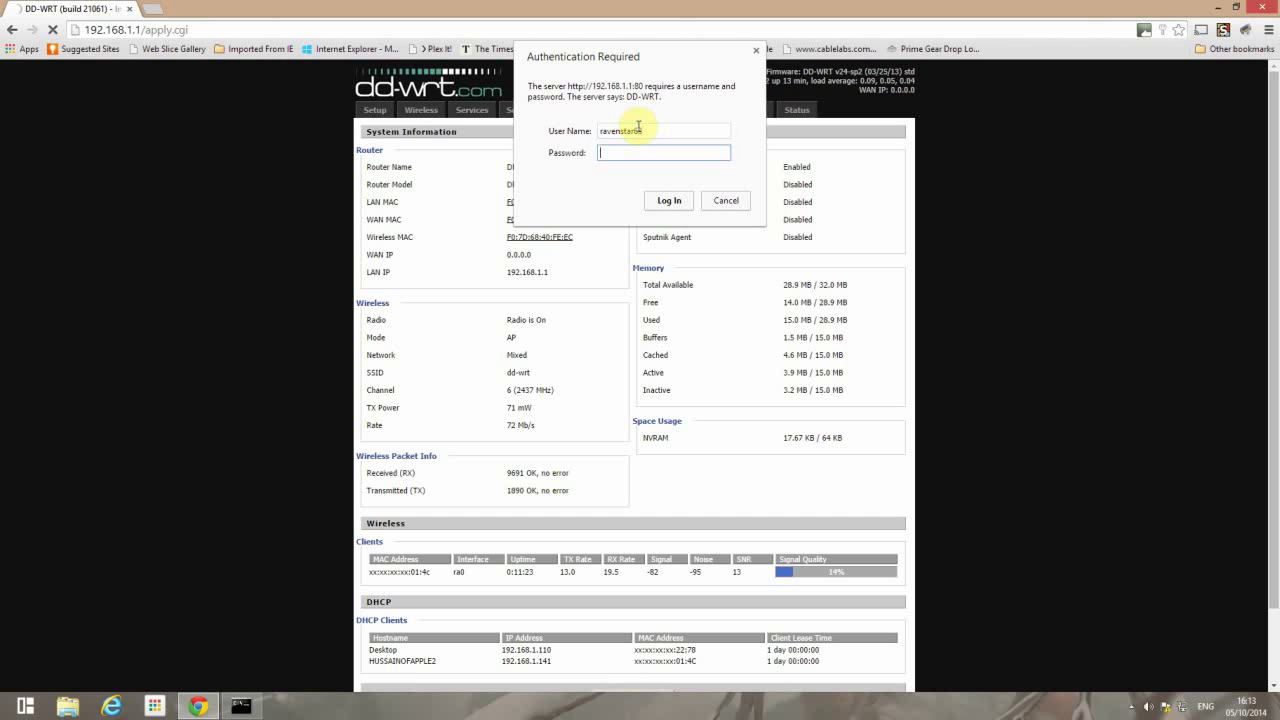
key("Return")
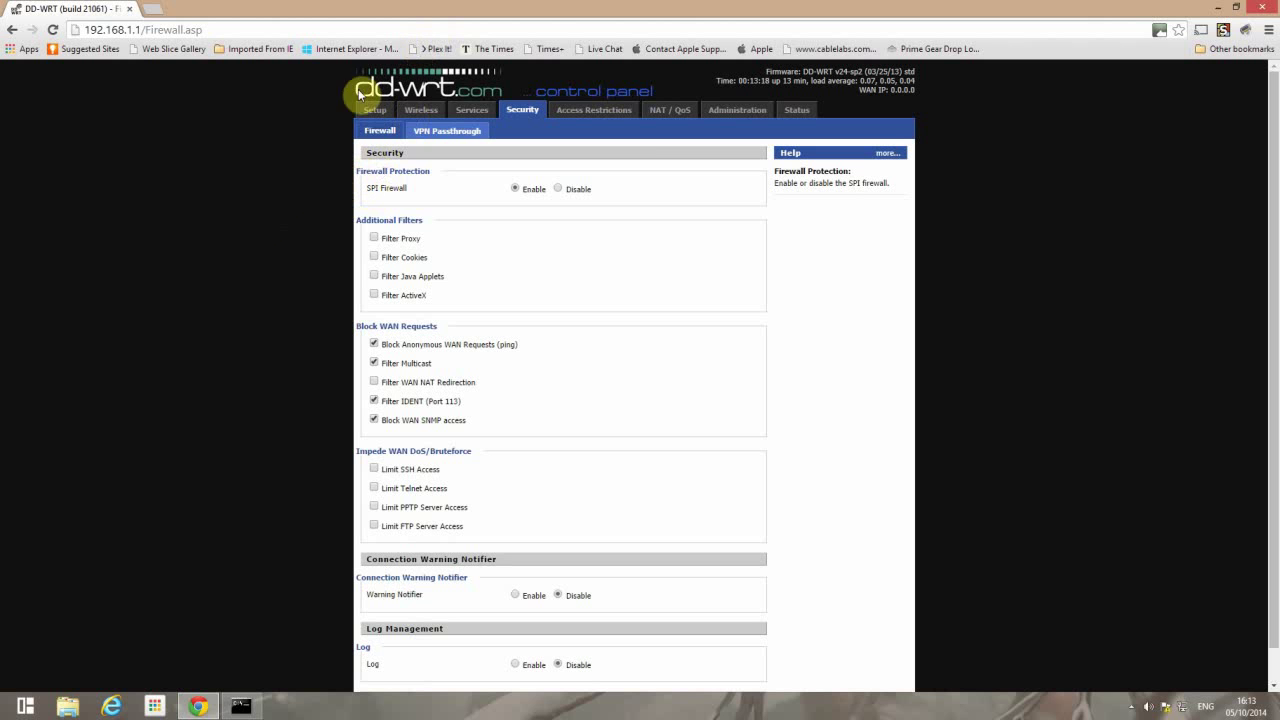
- Set Wireless Security to WPA2 Personal with AES and a shared key, saved and applied
left_click(424, 112)
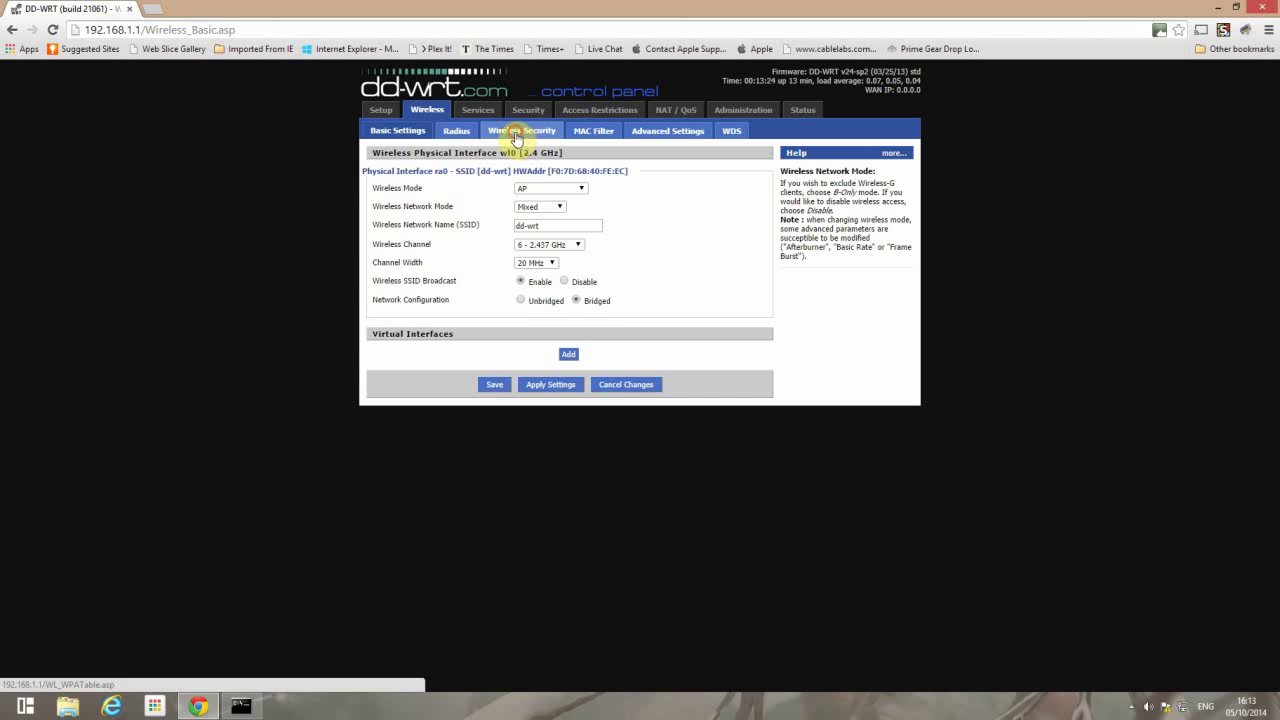
left_click(518, 132)
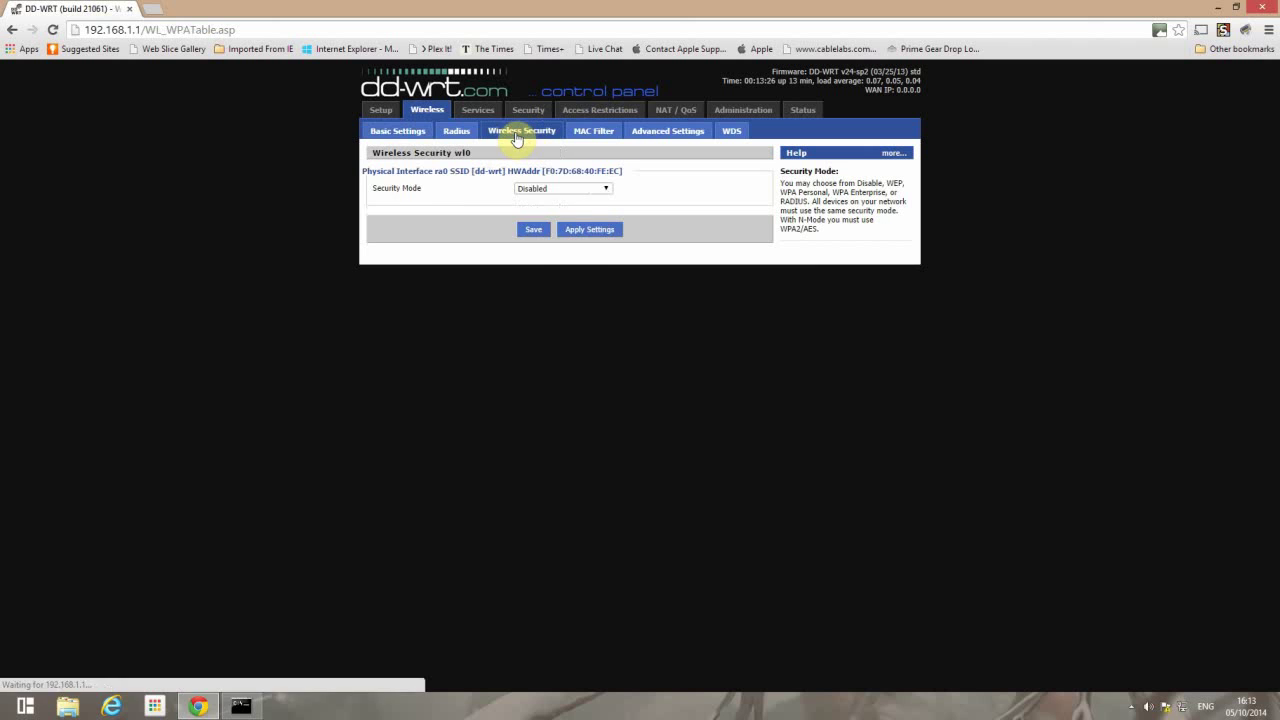
left_click(576, 192)
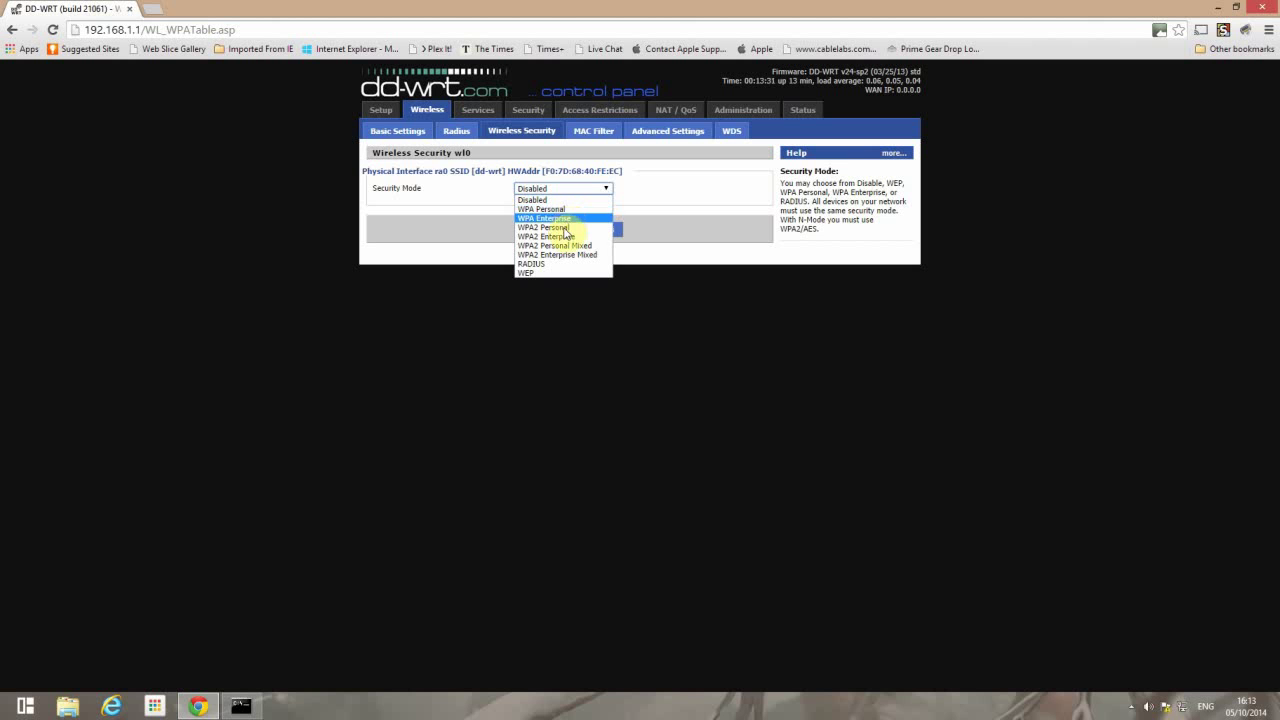
left_click(560, 228)
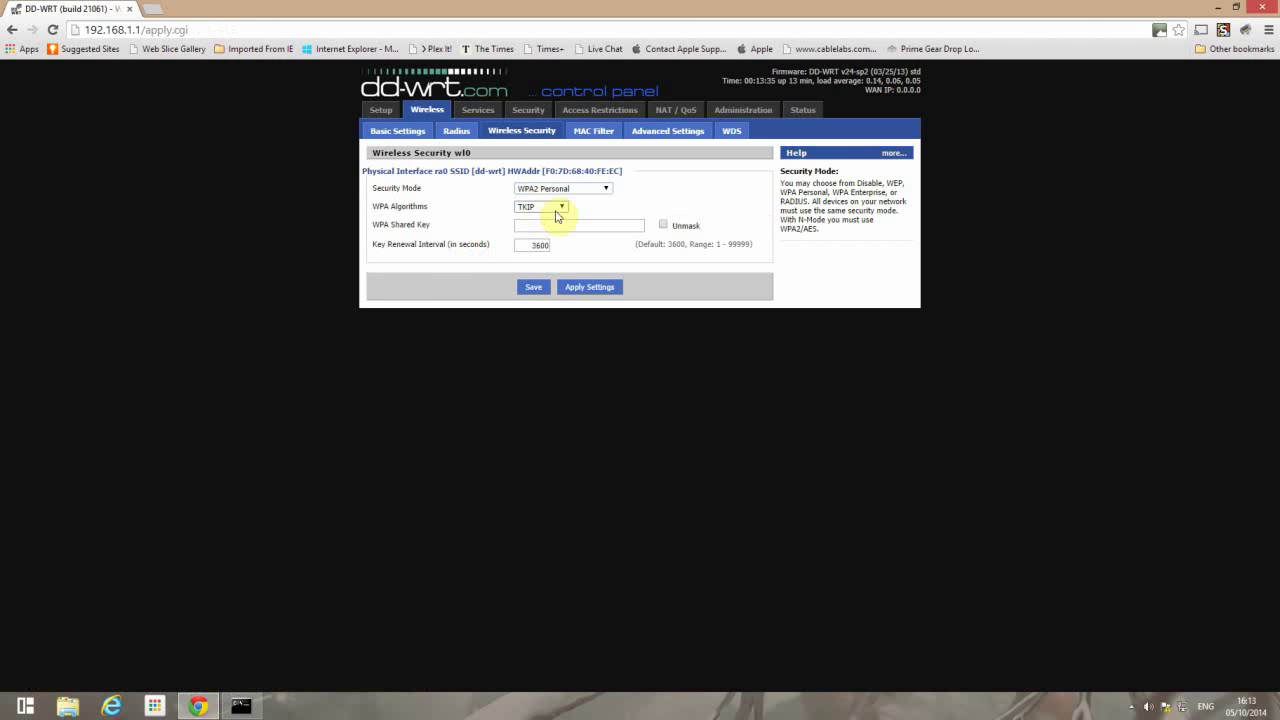
left_click(560, 207)
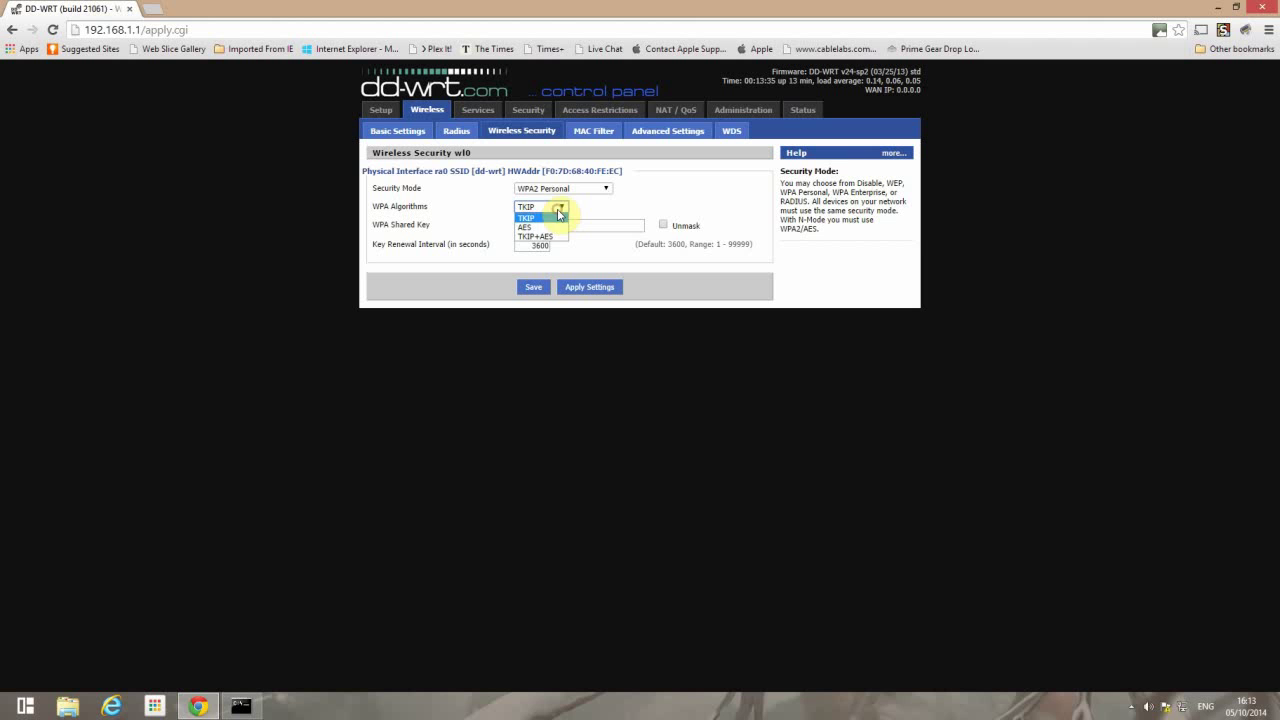
left_click(540, 228)
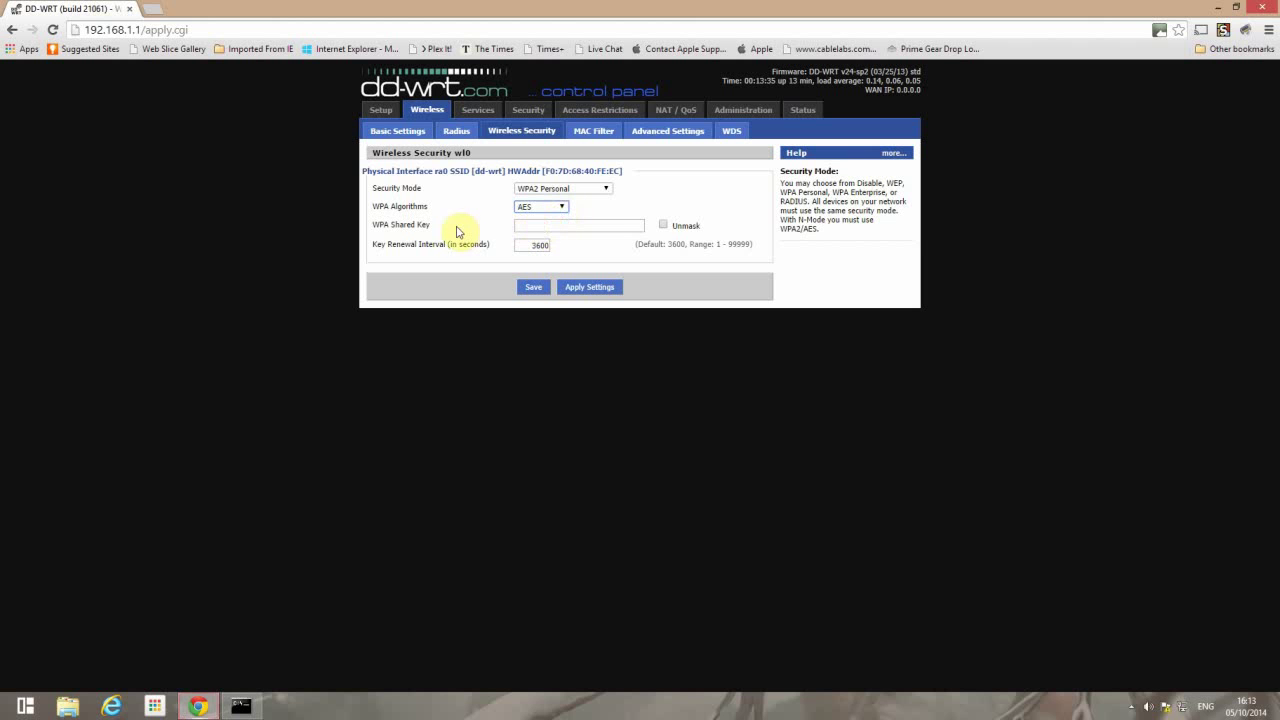
left_click(534, 226)
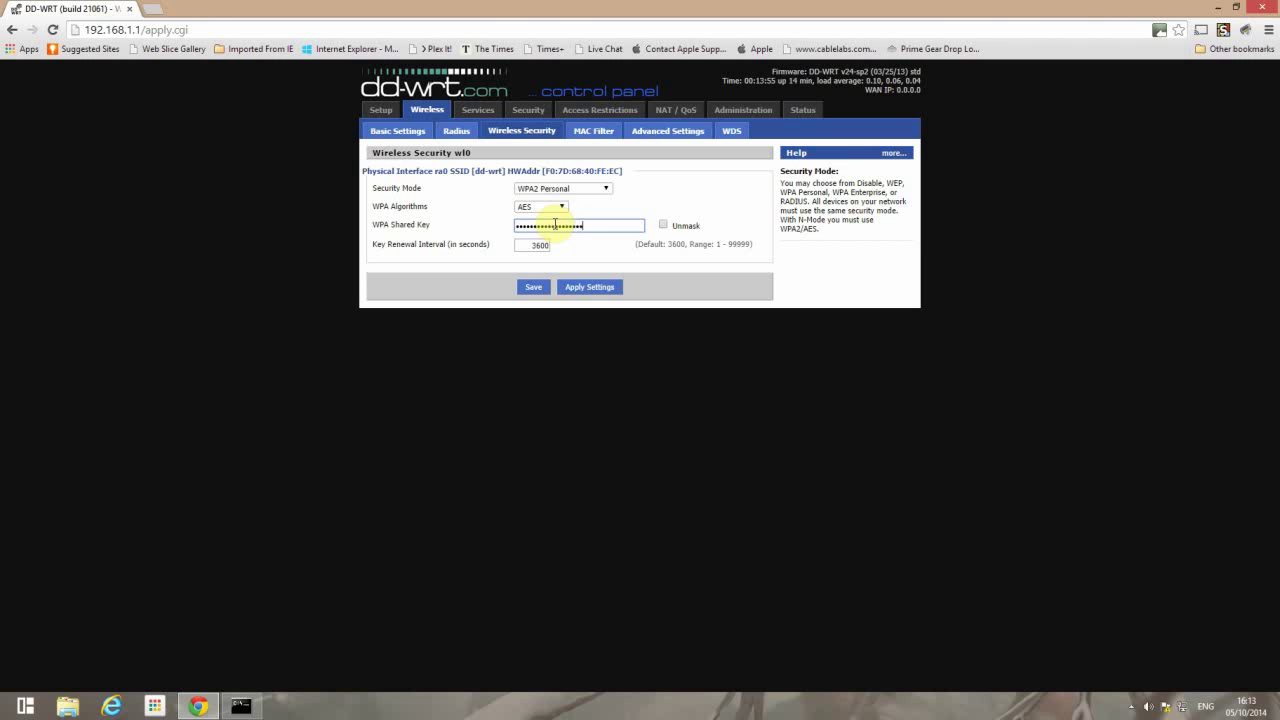
left_click(532, 288)
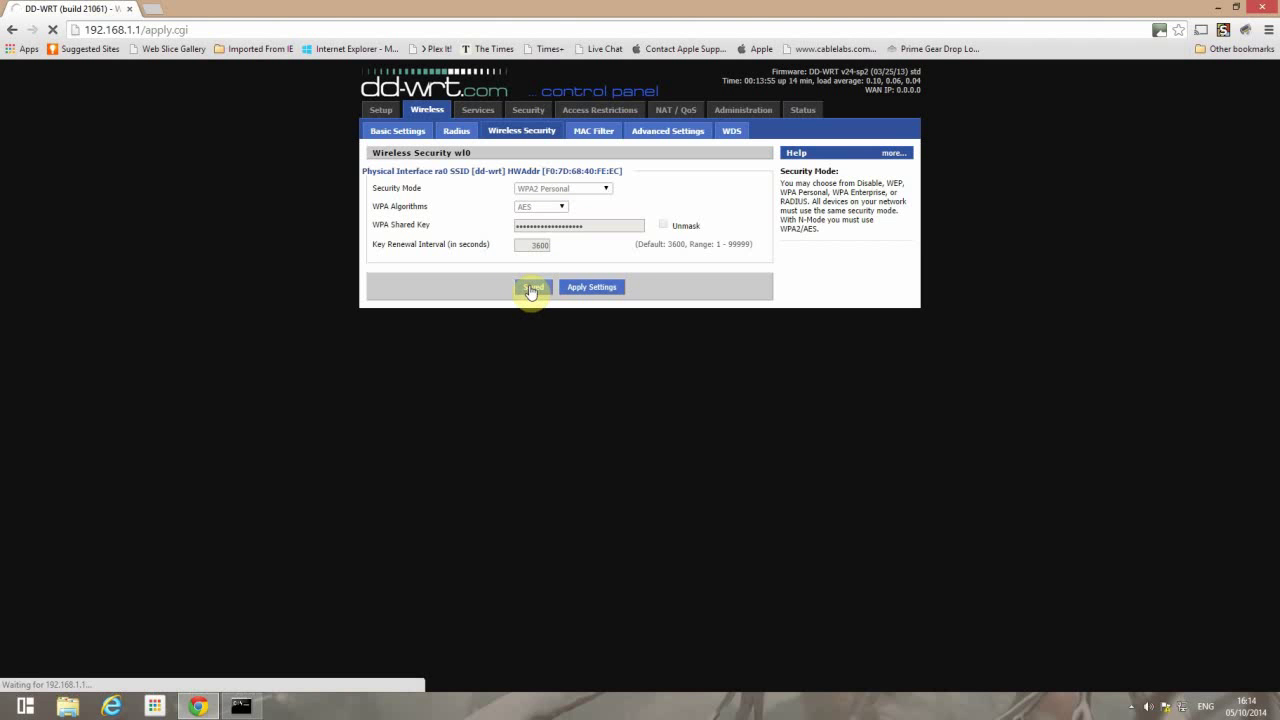
left_click(592, 288)
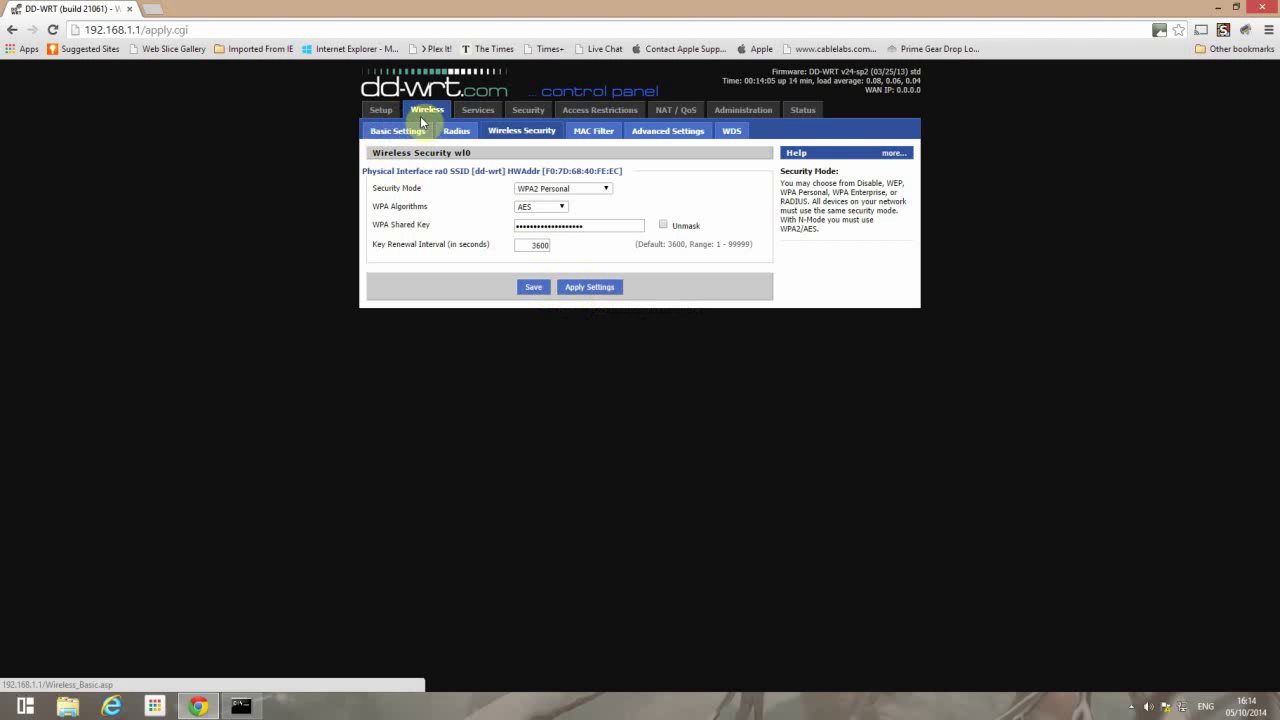
- Set the wireless mode to Repeater Bridge and save it
left_click(381, 136)
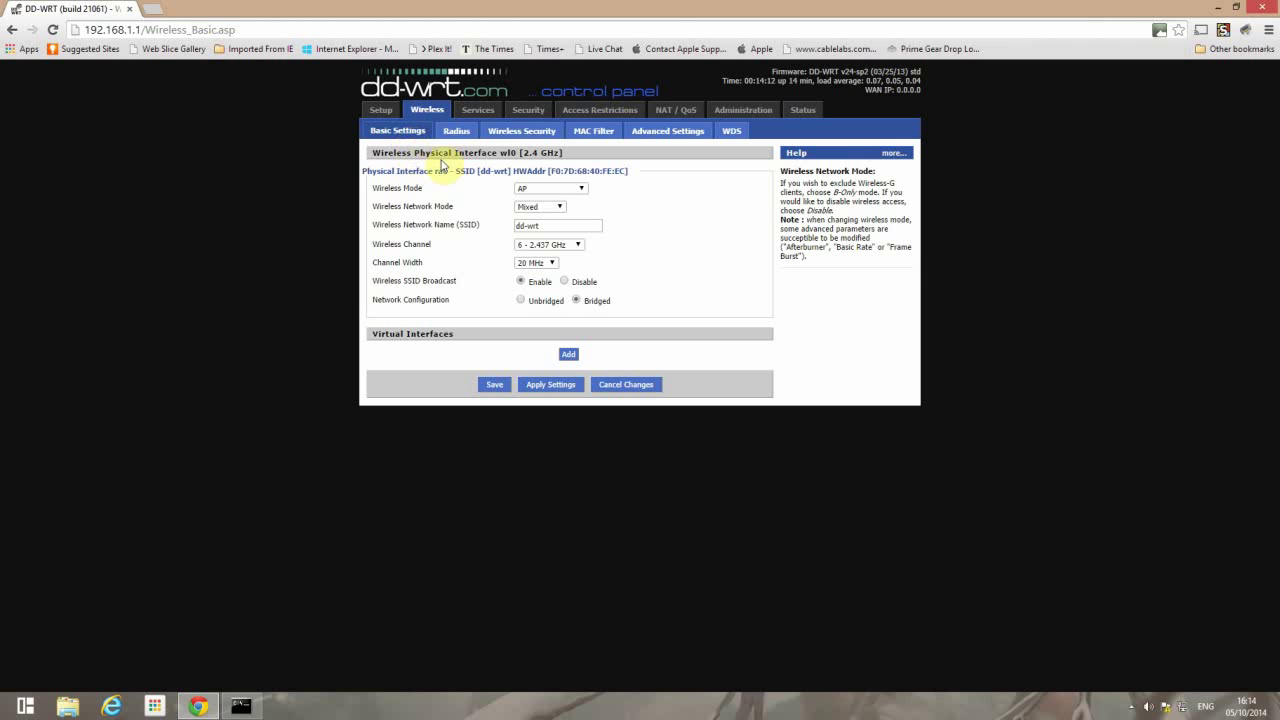
left_click(574, 190)
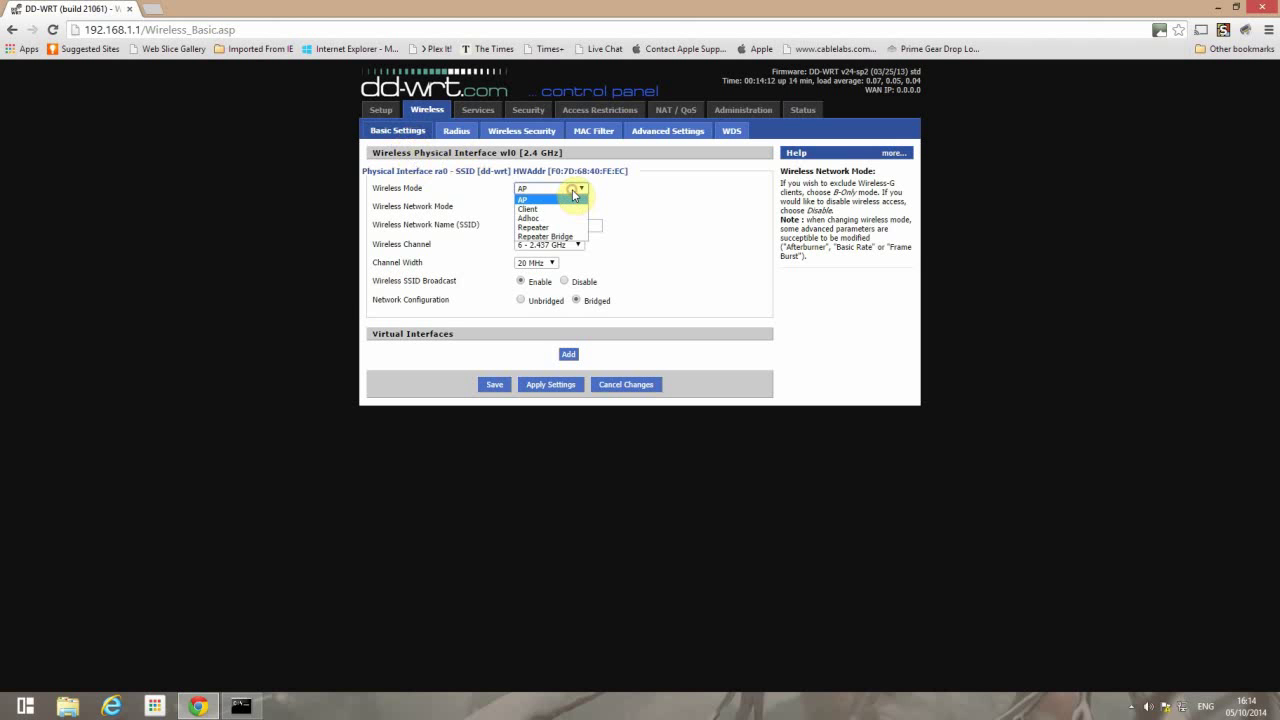
left_click(543, 237)
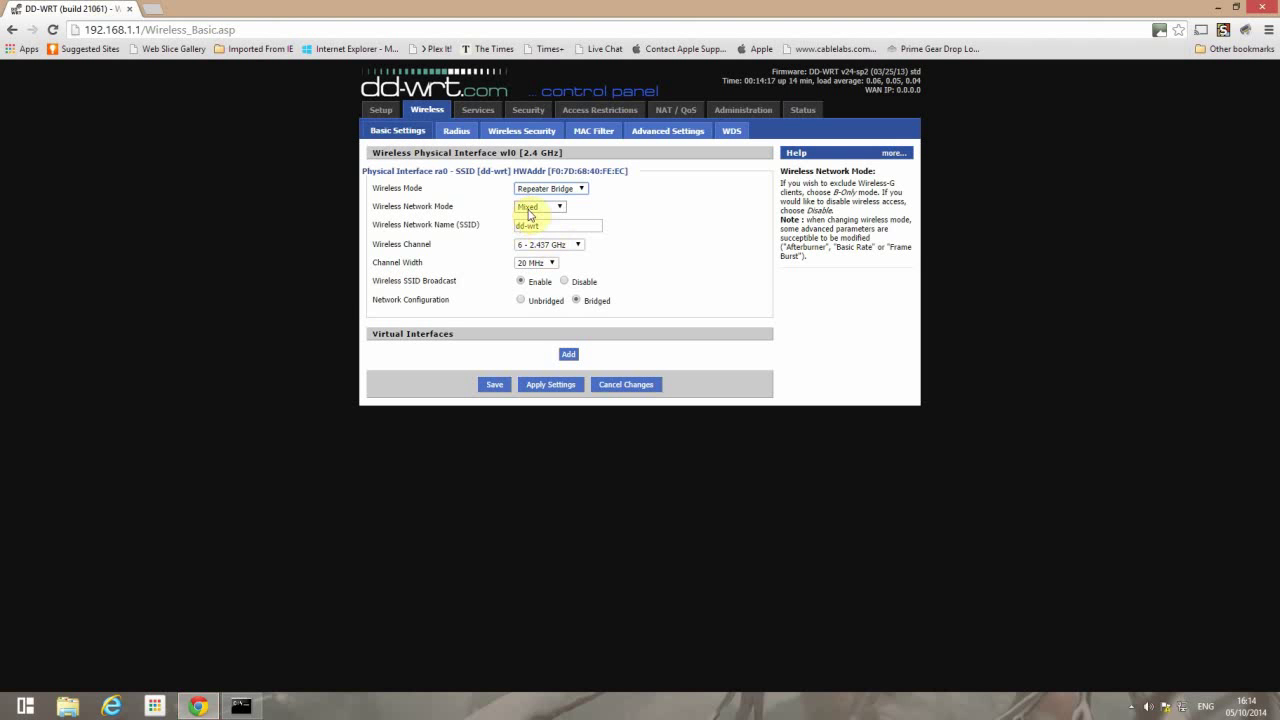
left_click(493, 386)
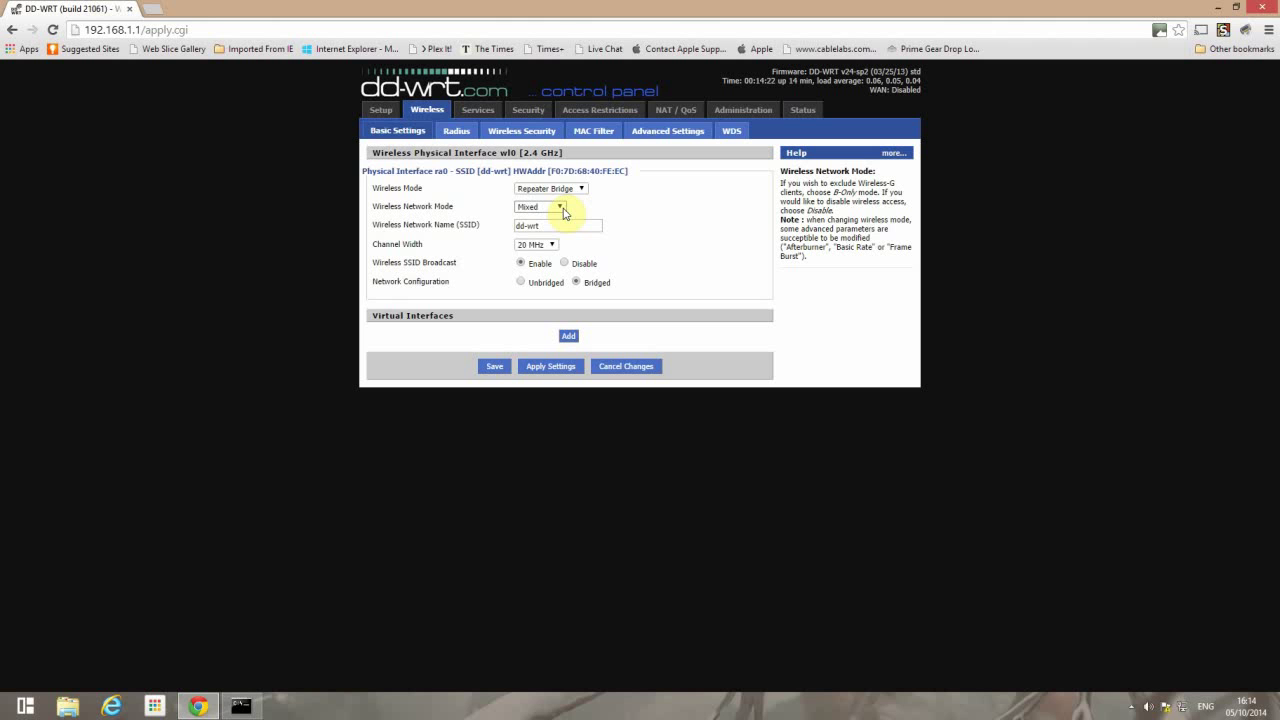
- Change the SSID from dd-wrt to shadowstar, then save and apply
left_click_drag(556, 225, 490, 230)
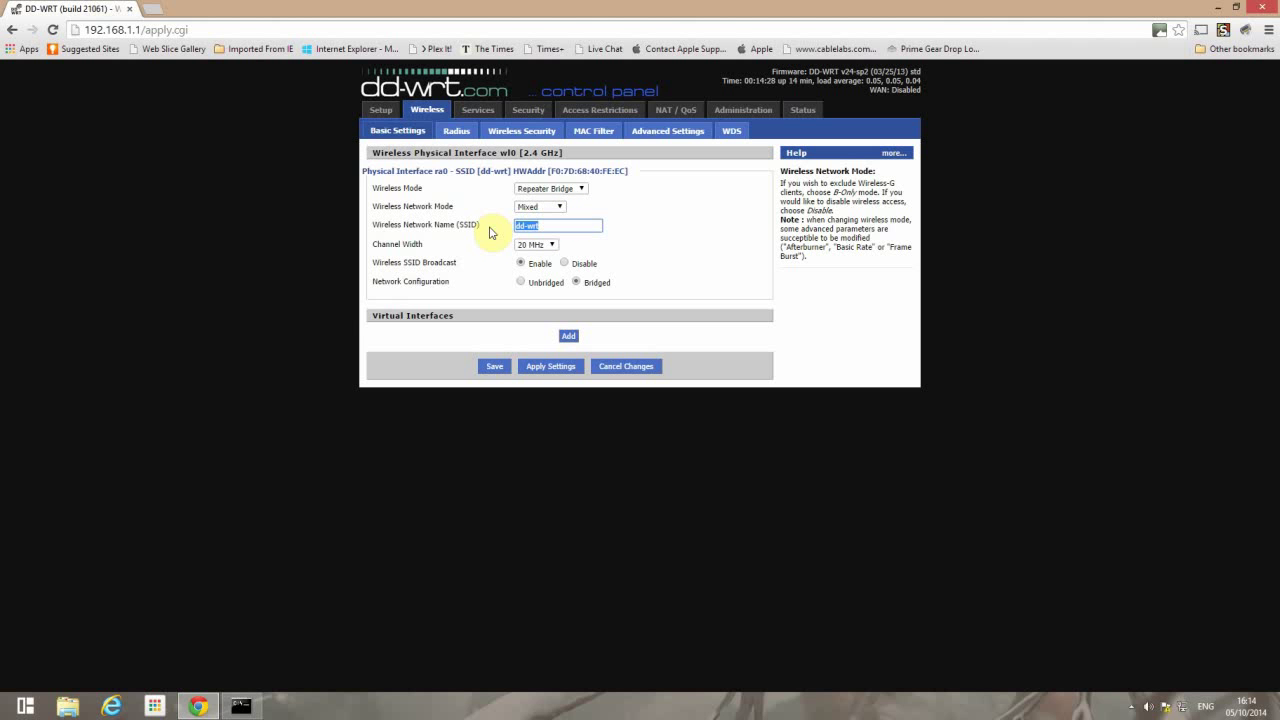
type("sh")
left_click(540, 242)
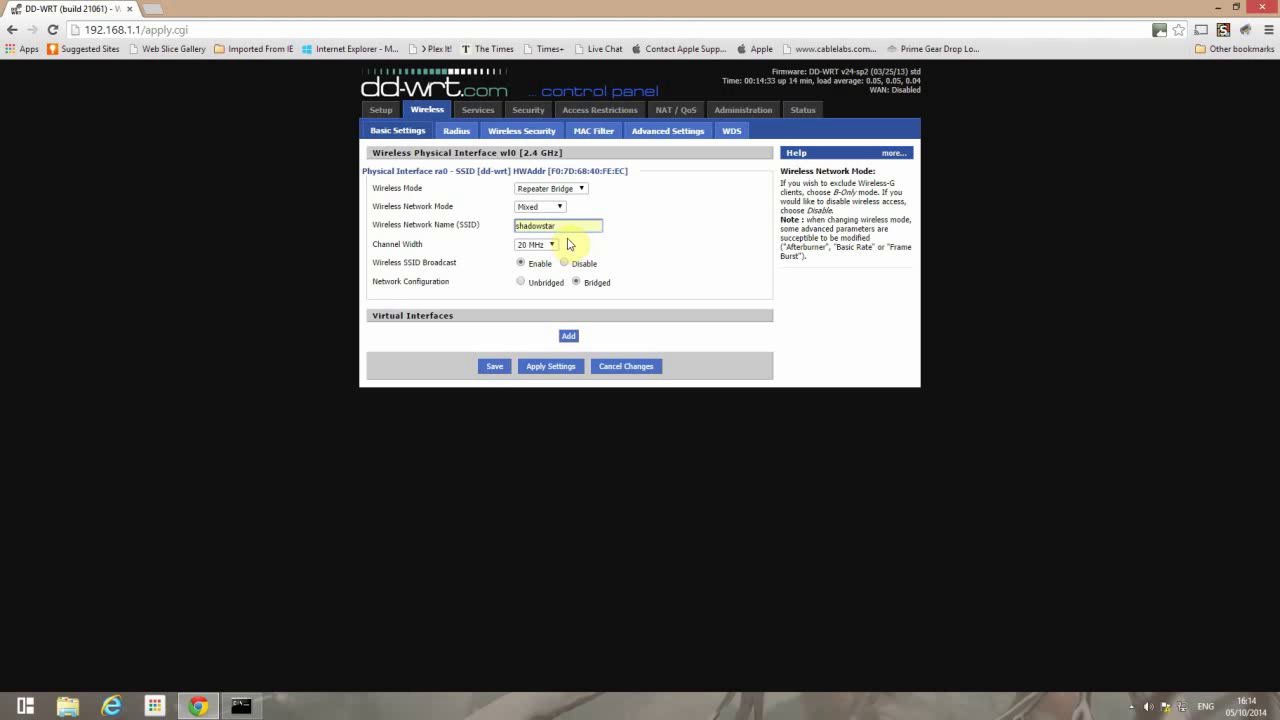
left_click(493, 367)
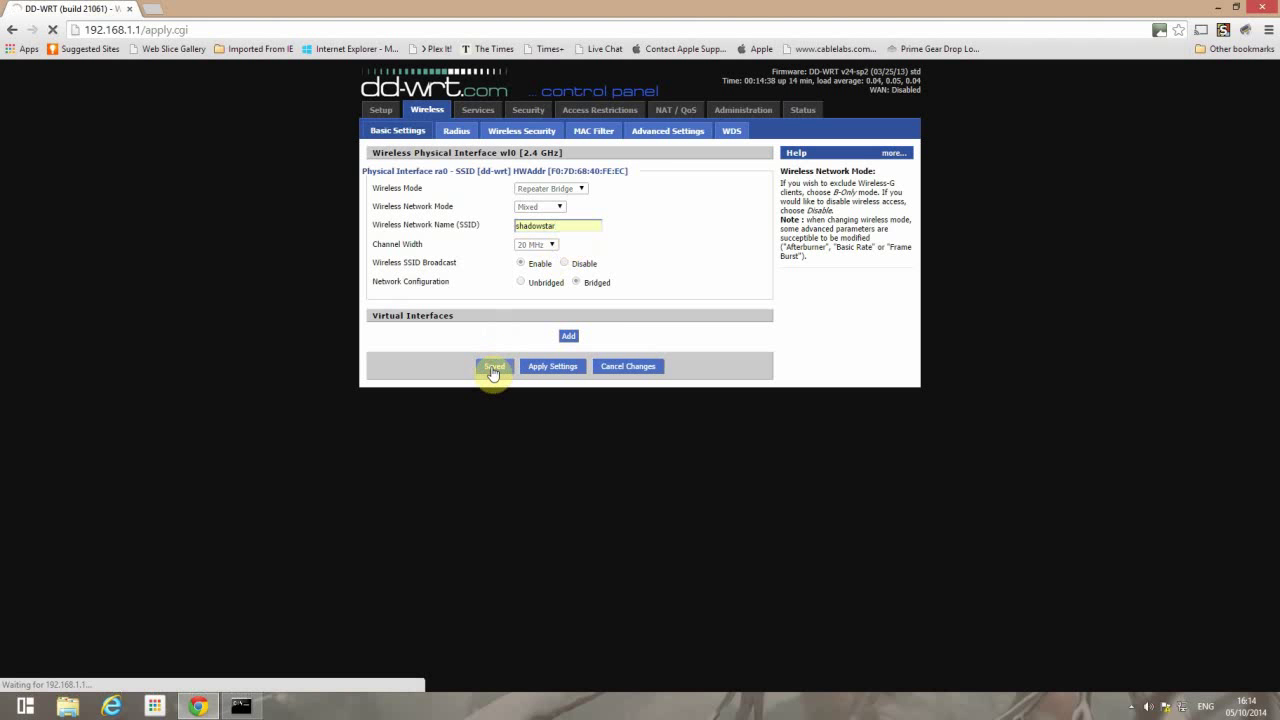
left_click(549, 367)
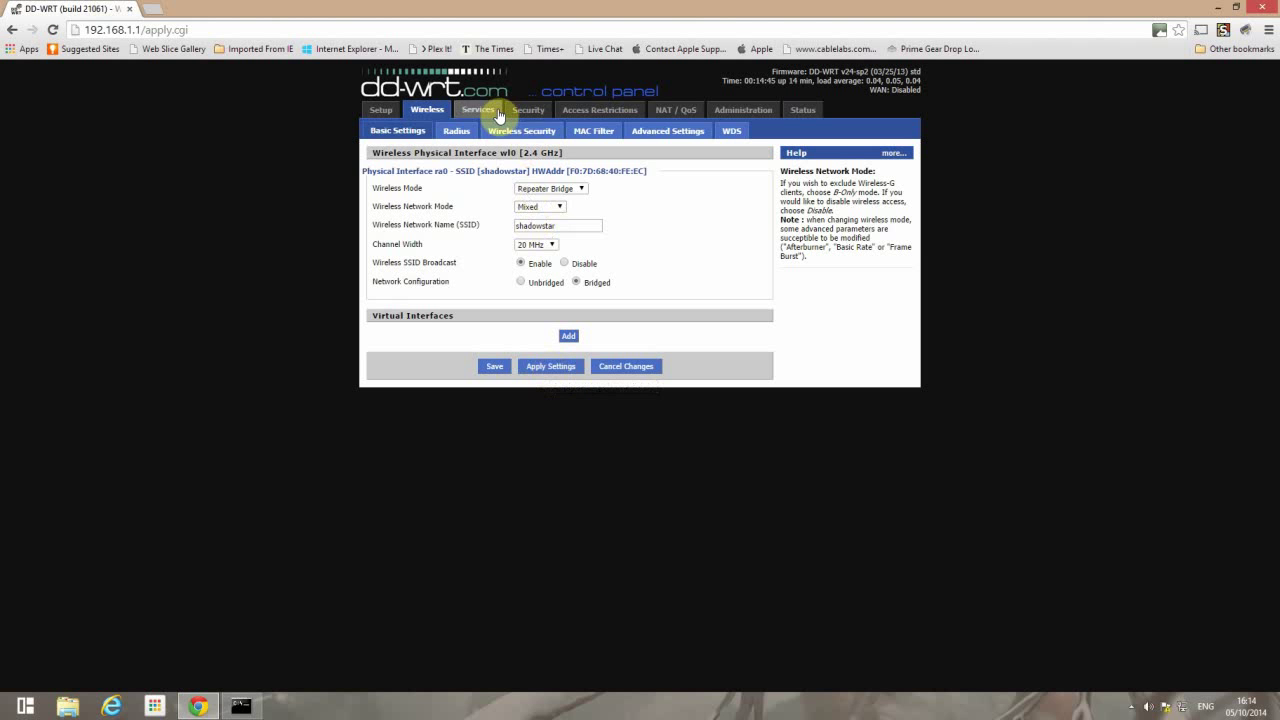
- On Basic Setup, change the local IP address to 192.168.0.254
left_click(380, 112)
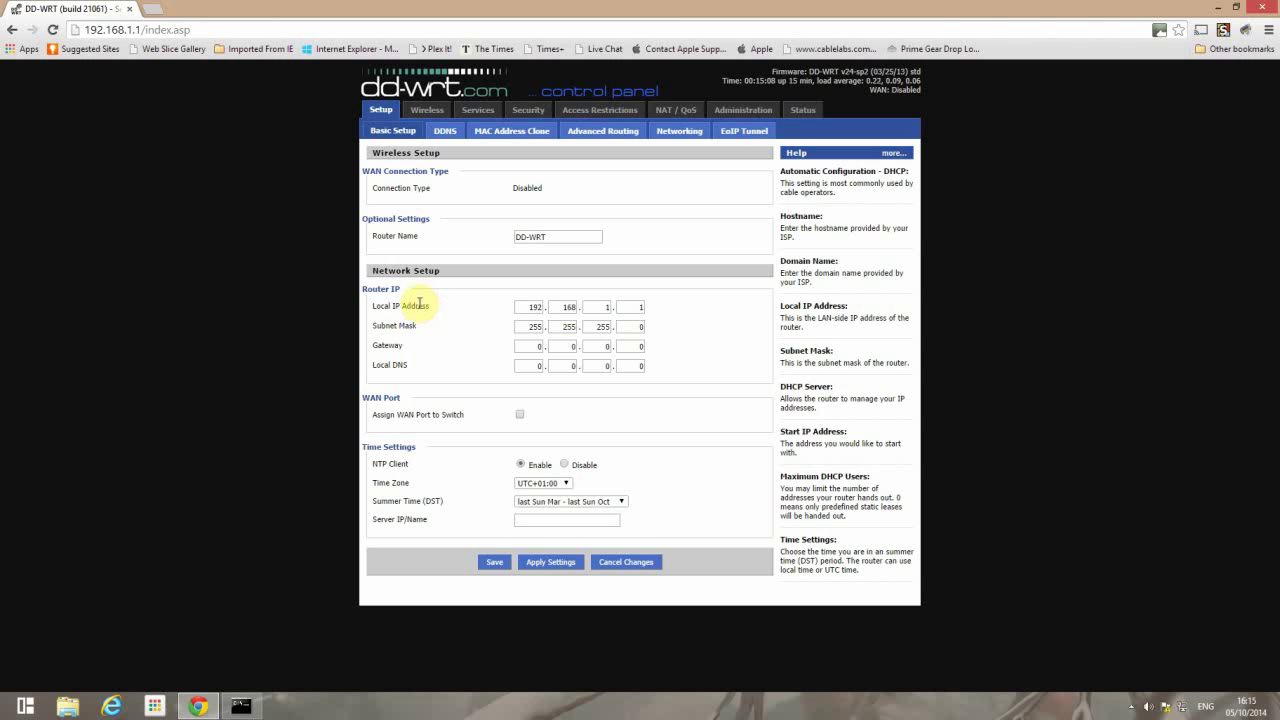
double_click(601, 308)
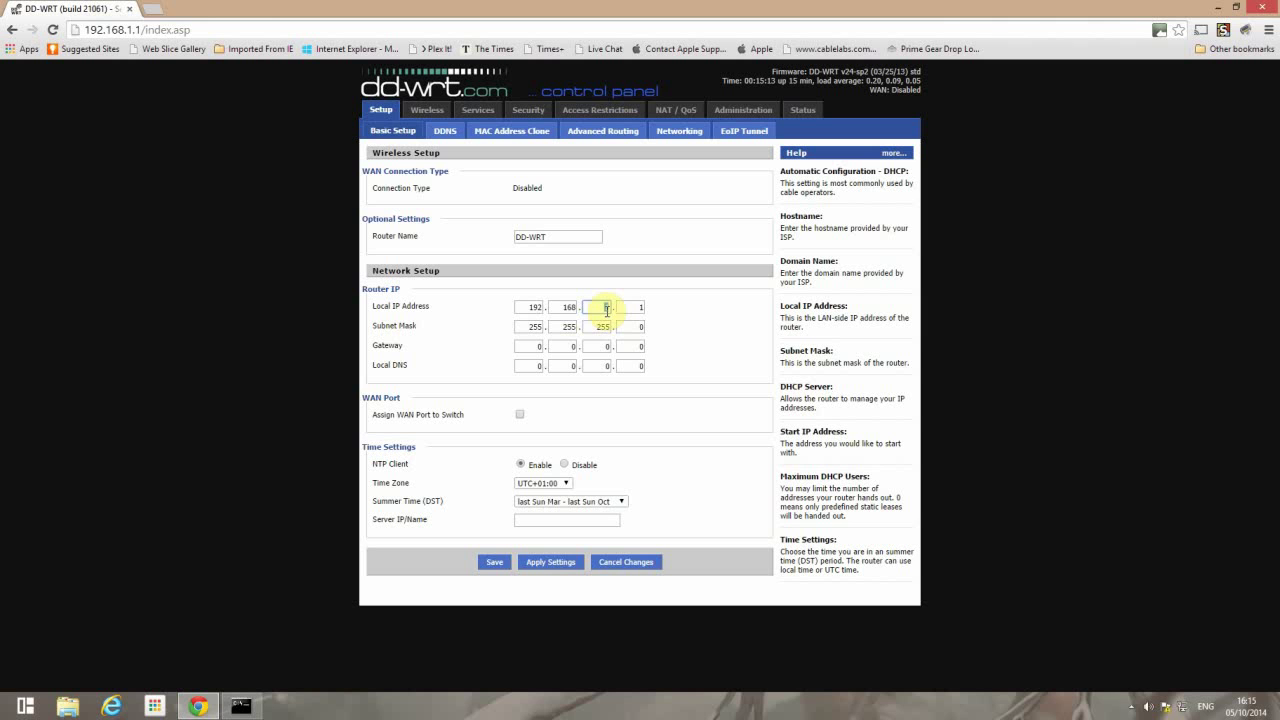
left_click(606, 310)
key("Tab")
type("254")
key("Tab")
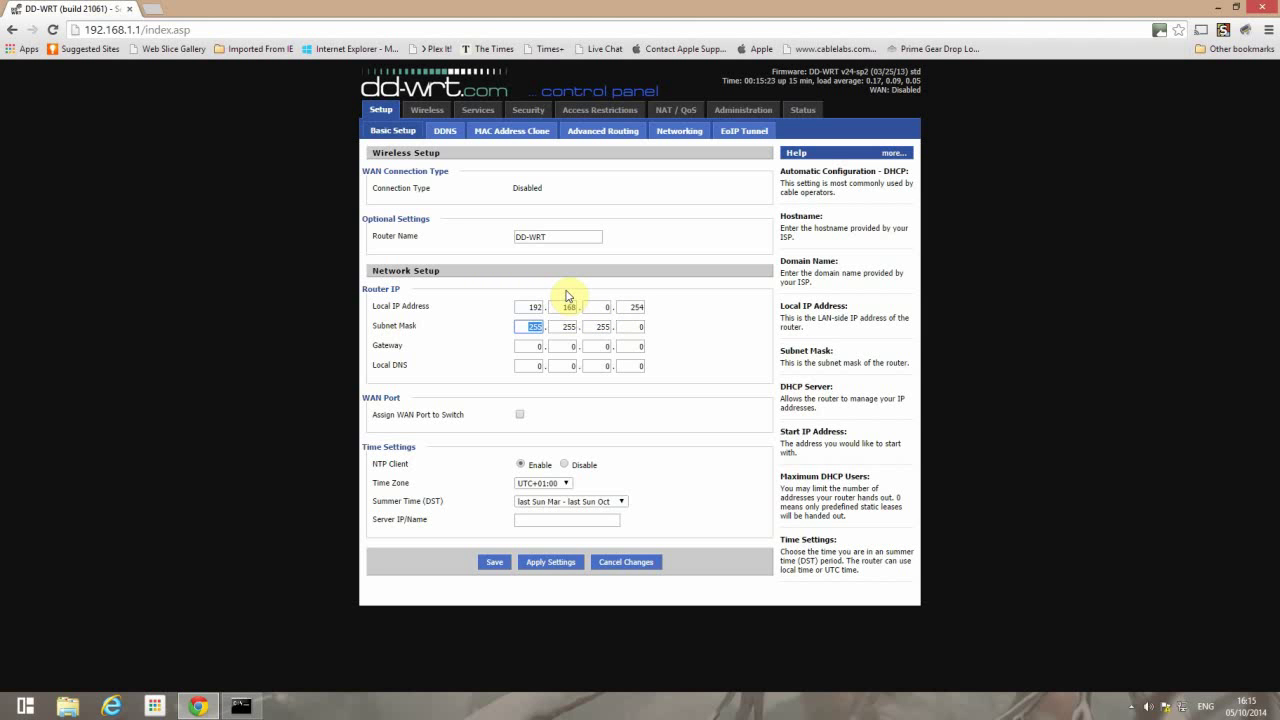
key("Tab")
key("Tab")
key("Tab")
key("Tab")
- Enter 192.168.0.1 as the gateway address
type("1")
key("Tab")
type("16")
key("Tab")
type("0")
key("Tab")
type("1")
key("Tab")
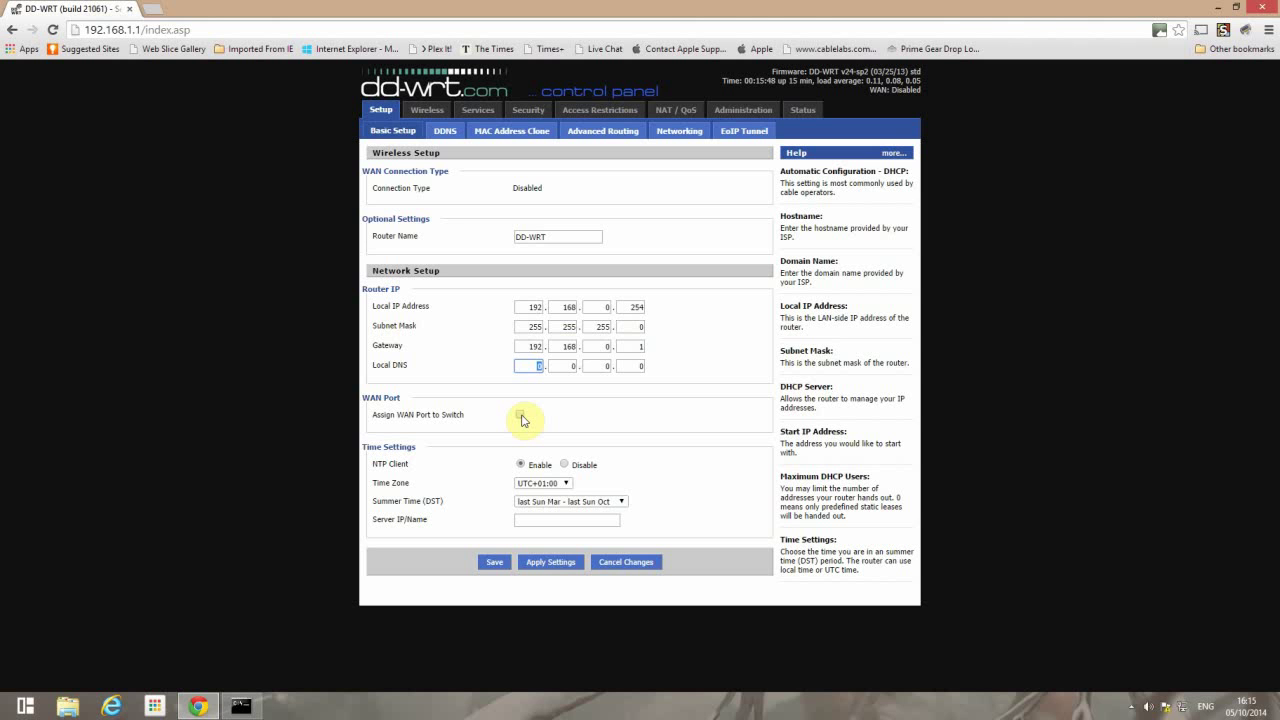
- Assign the WAN port to the switch, then save and apply the setup
left_click(520, 415)
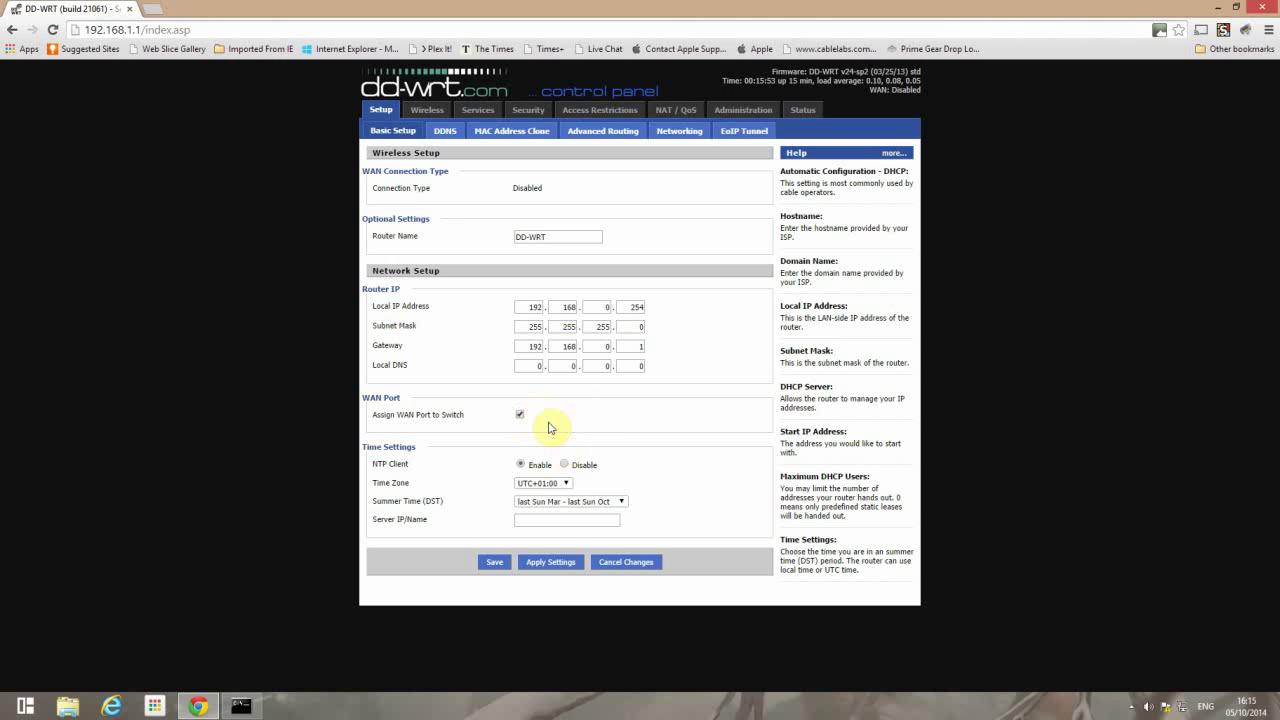
left_click(492, 564)
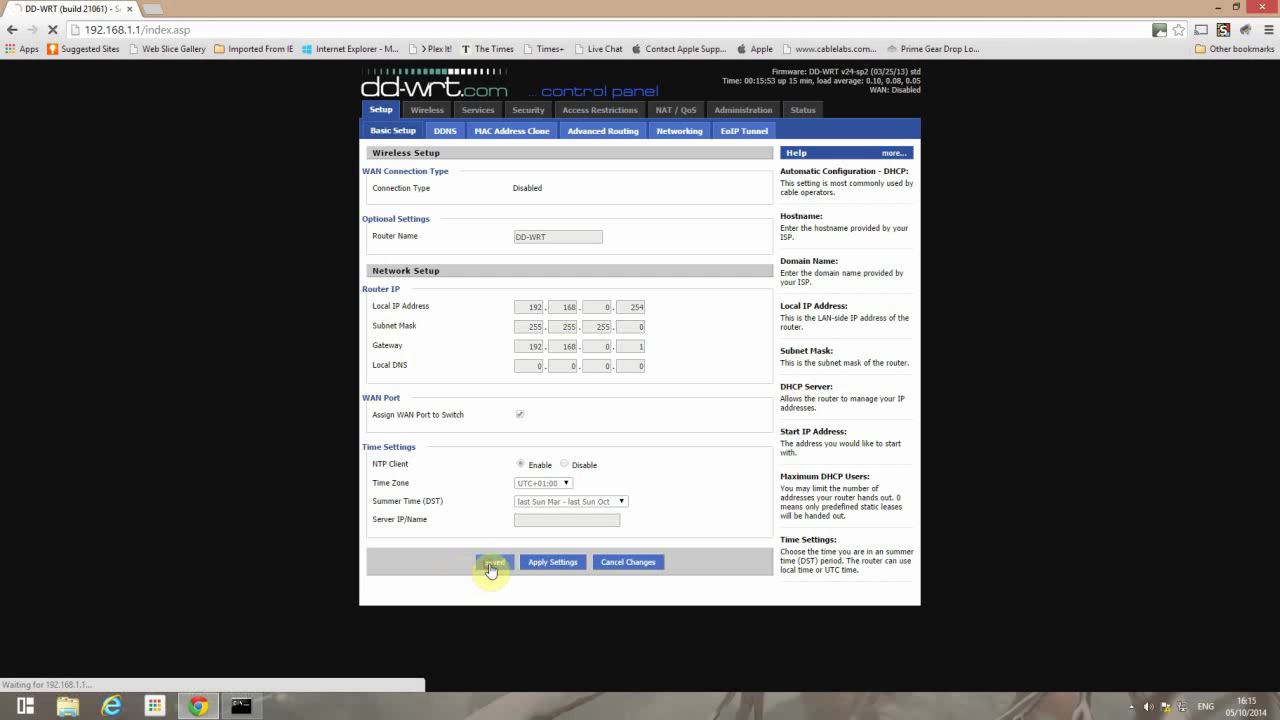
left_click(544, 564)
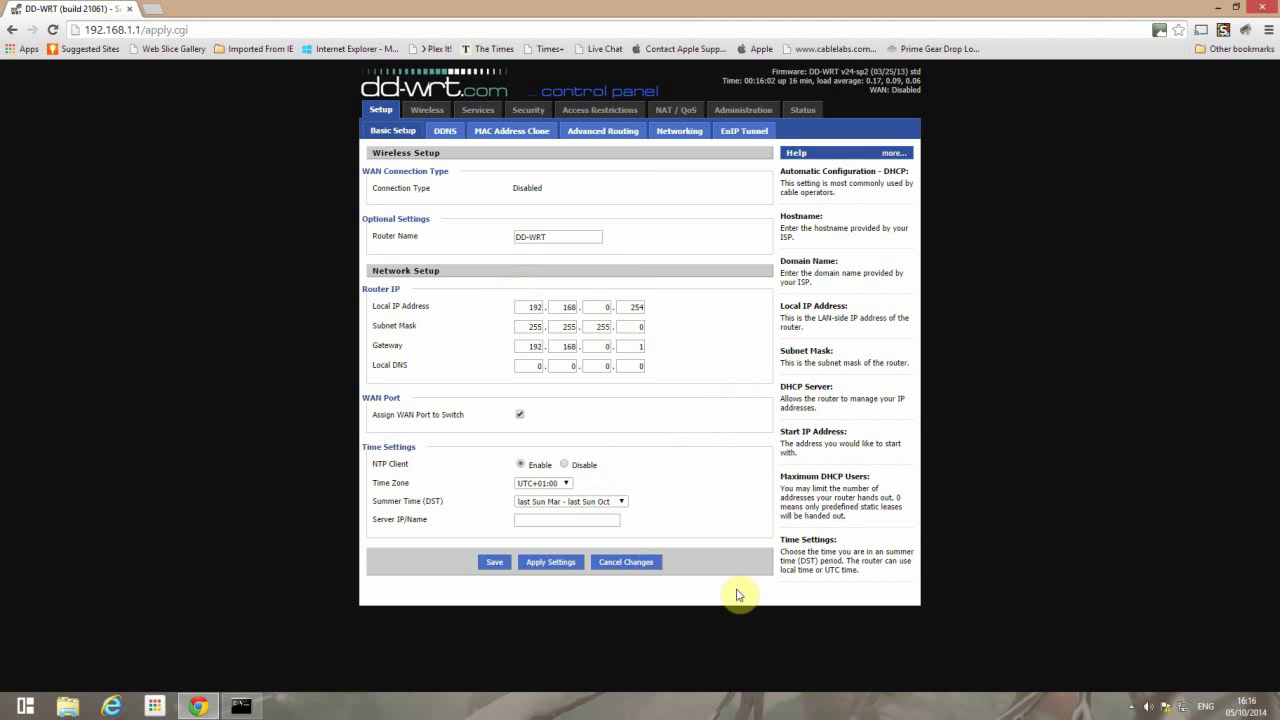
left_click(1131, 706)
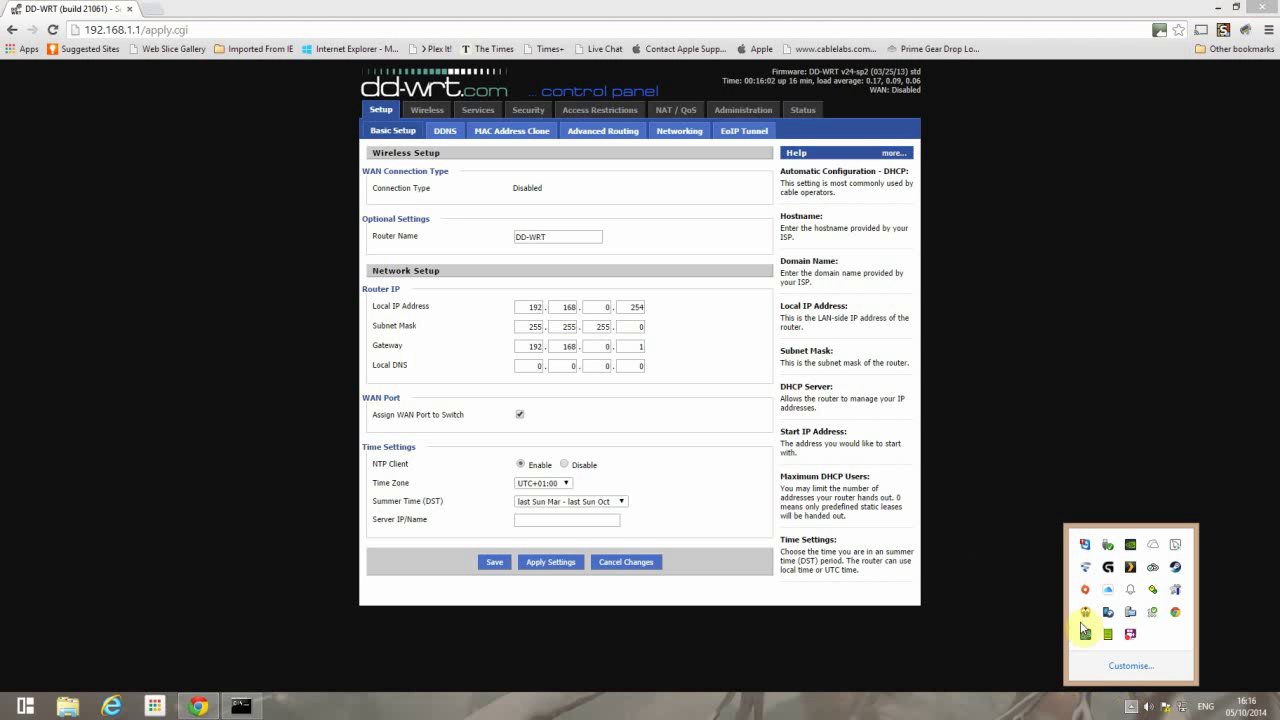
- Open the Ethernet connection's Properties via Network and Sharing Center
right_click(1183, 706)
left_click(1181, 702)
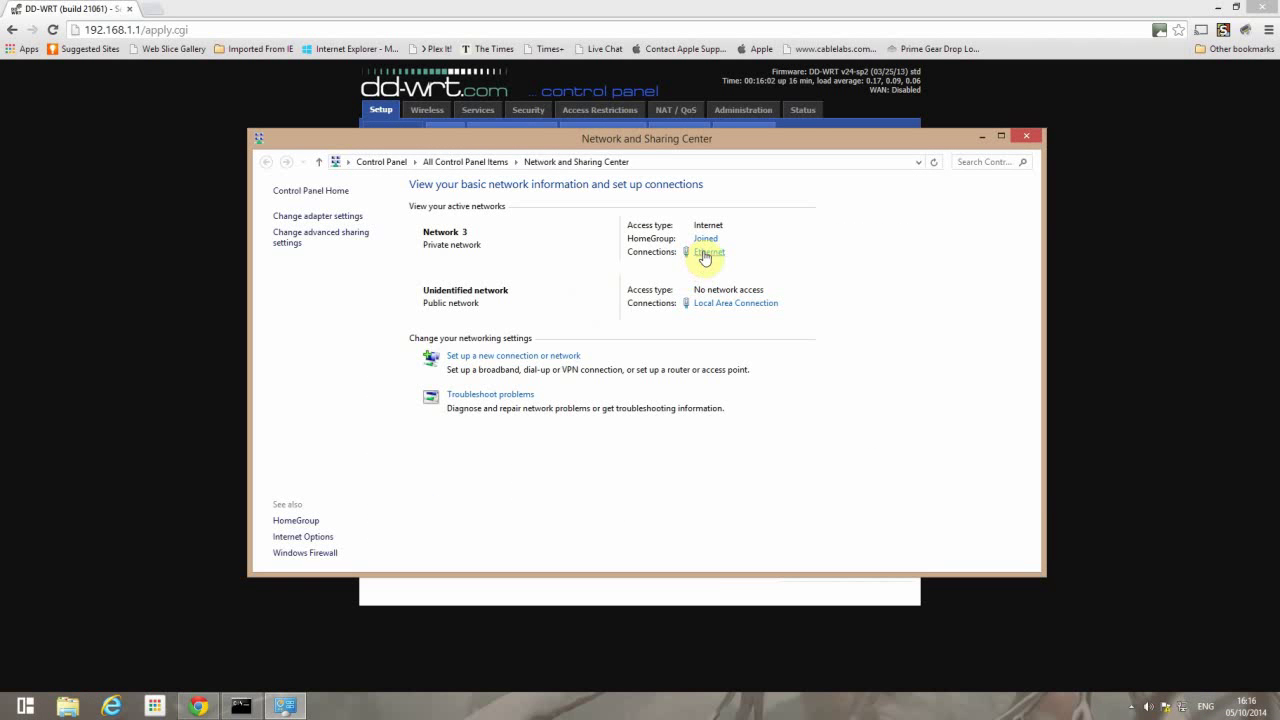
left_click(705, 254)
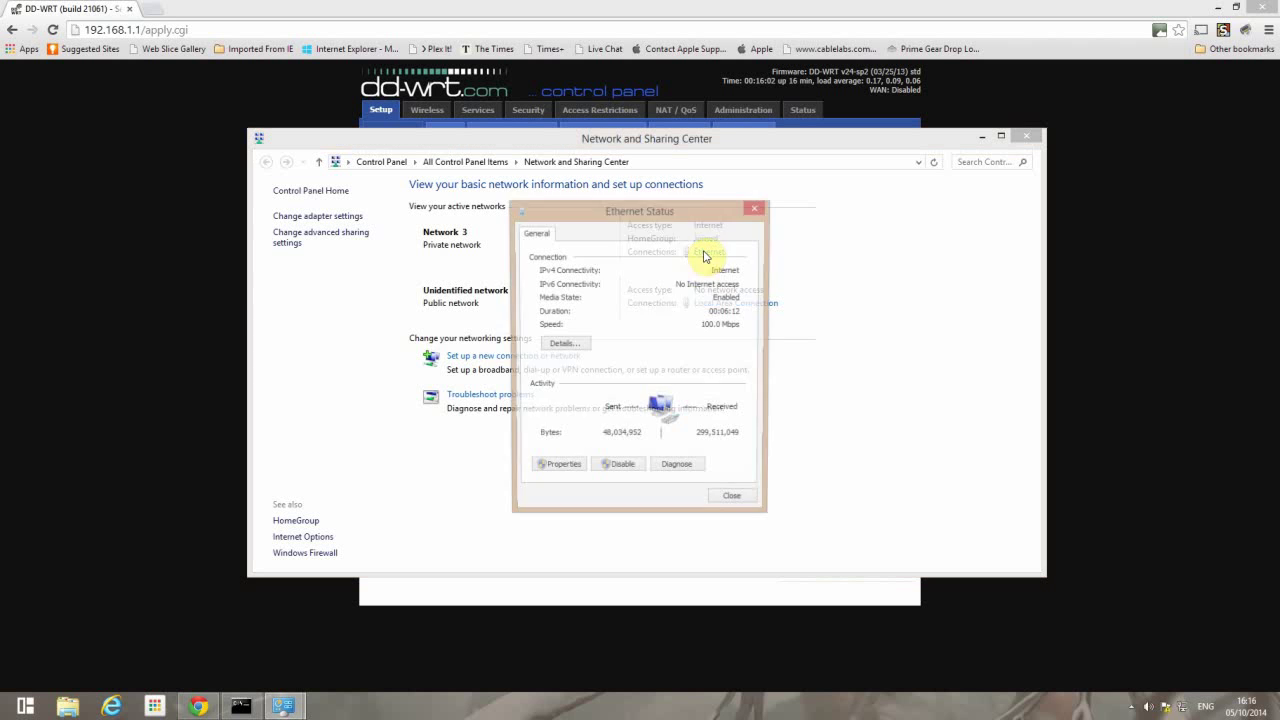
left_click(556, 469)
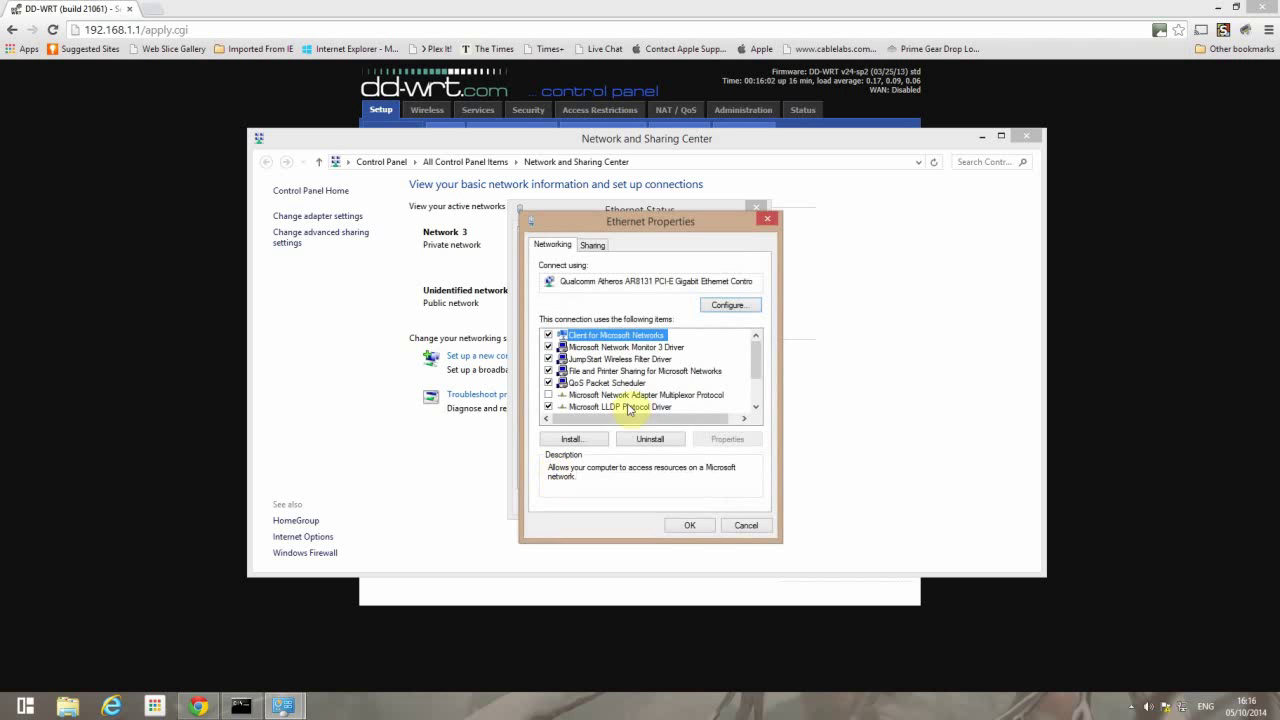
- Give IPv4 the static address 192.168.0.253 with mask 255.255.255.0 and confirm
scroll(638, 396, "down", 2)
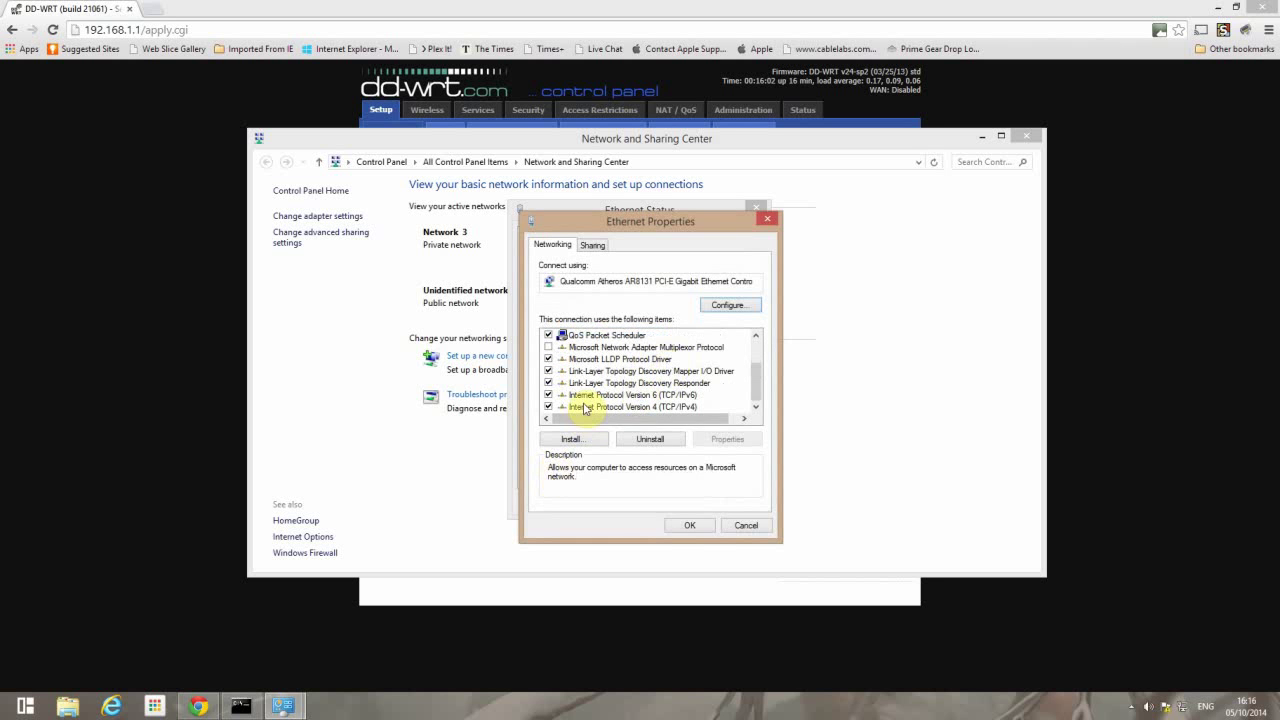
double_click(586, 407)
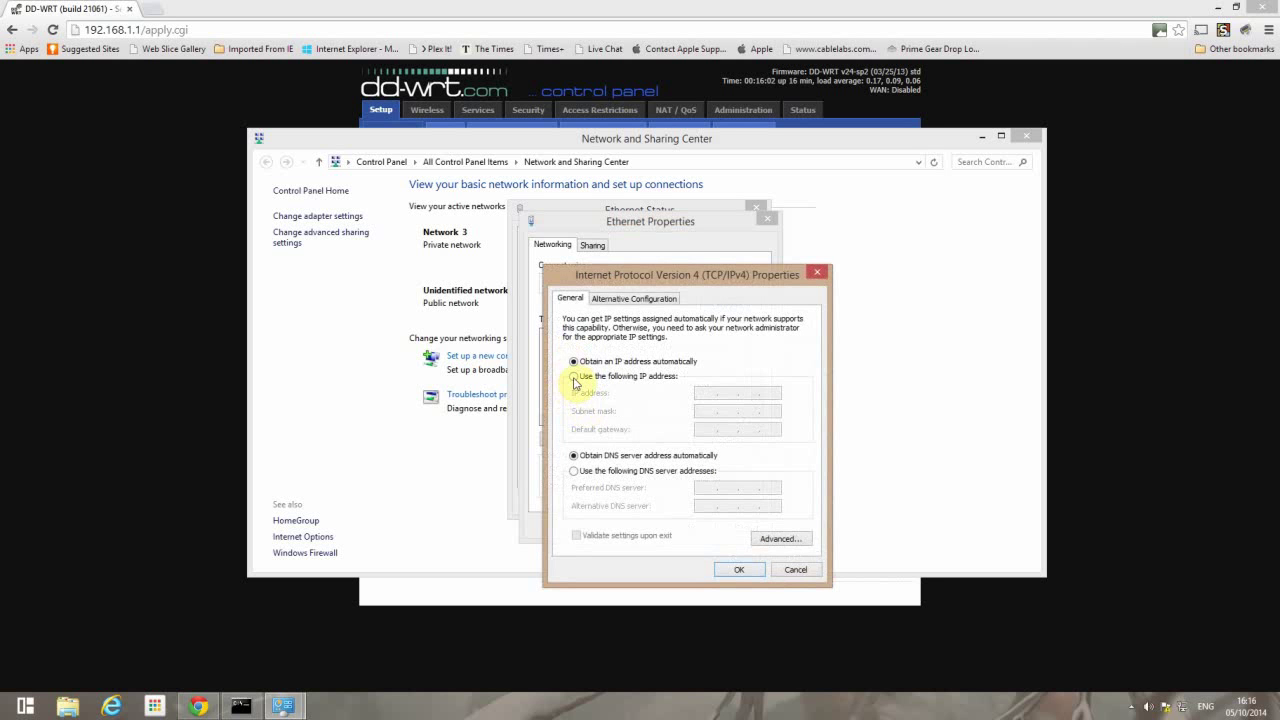
left_click(574, 377)
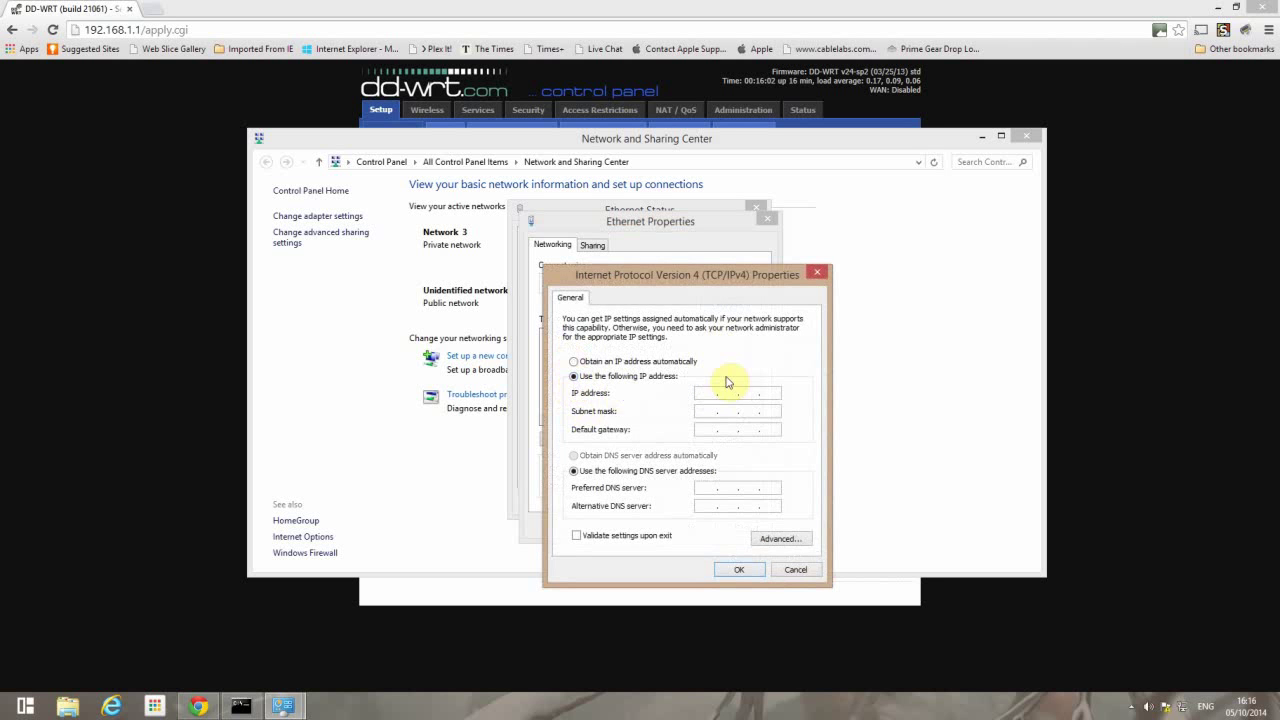
left_click(705, 393)
type("192 . 168 . 0 . 253")
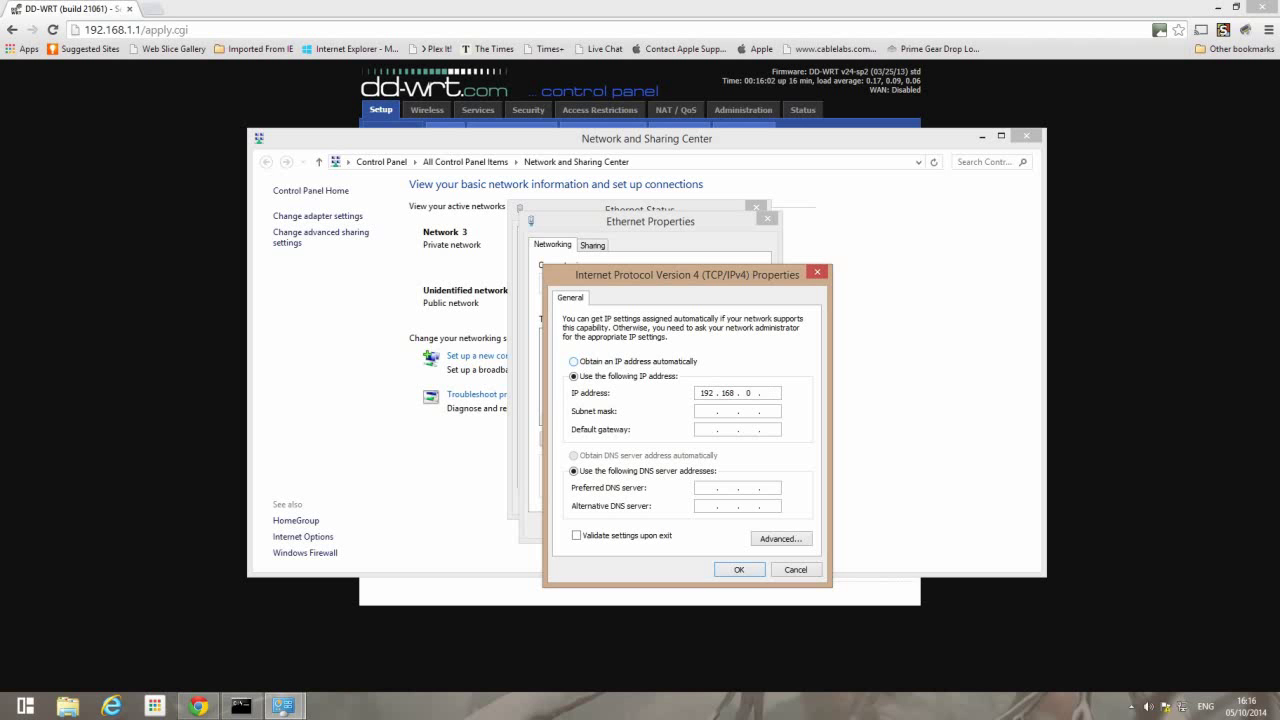
key("Tab")
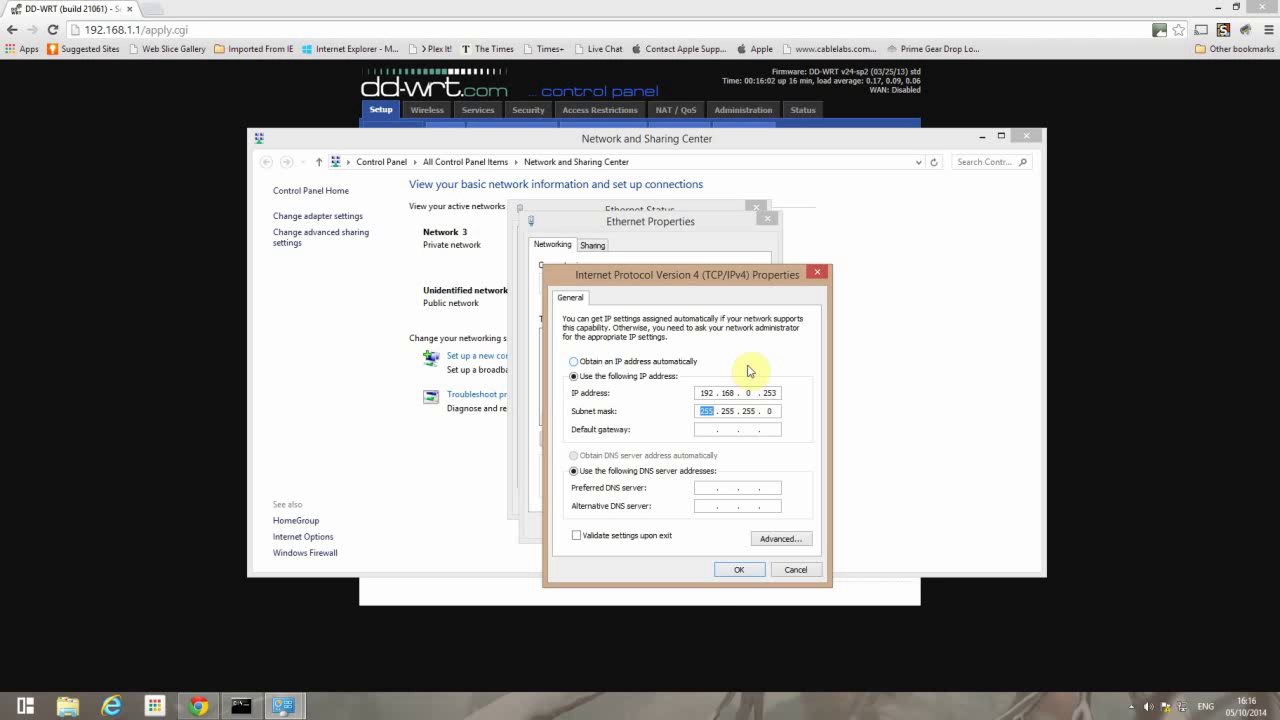
key("Tab")
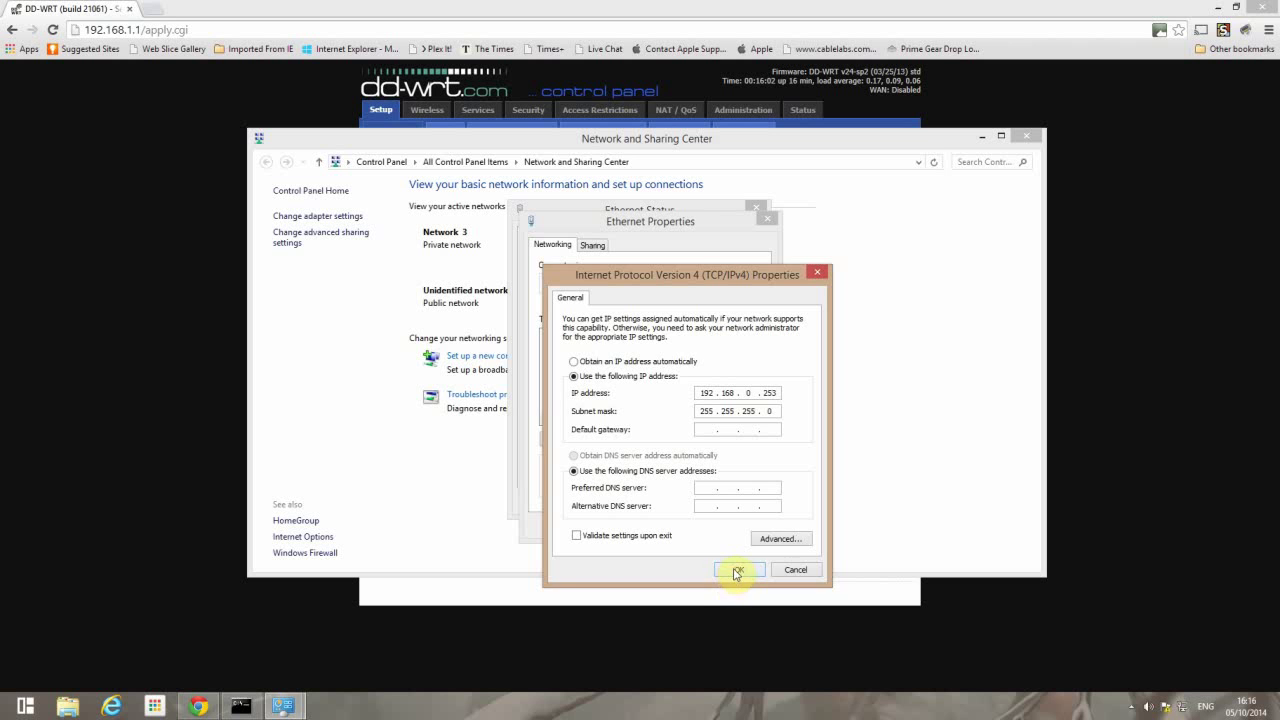
left_click(737, 571)
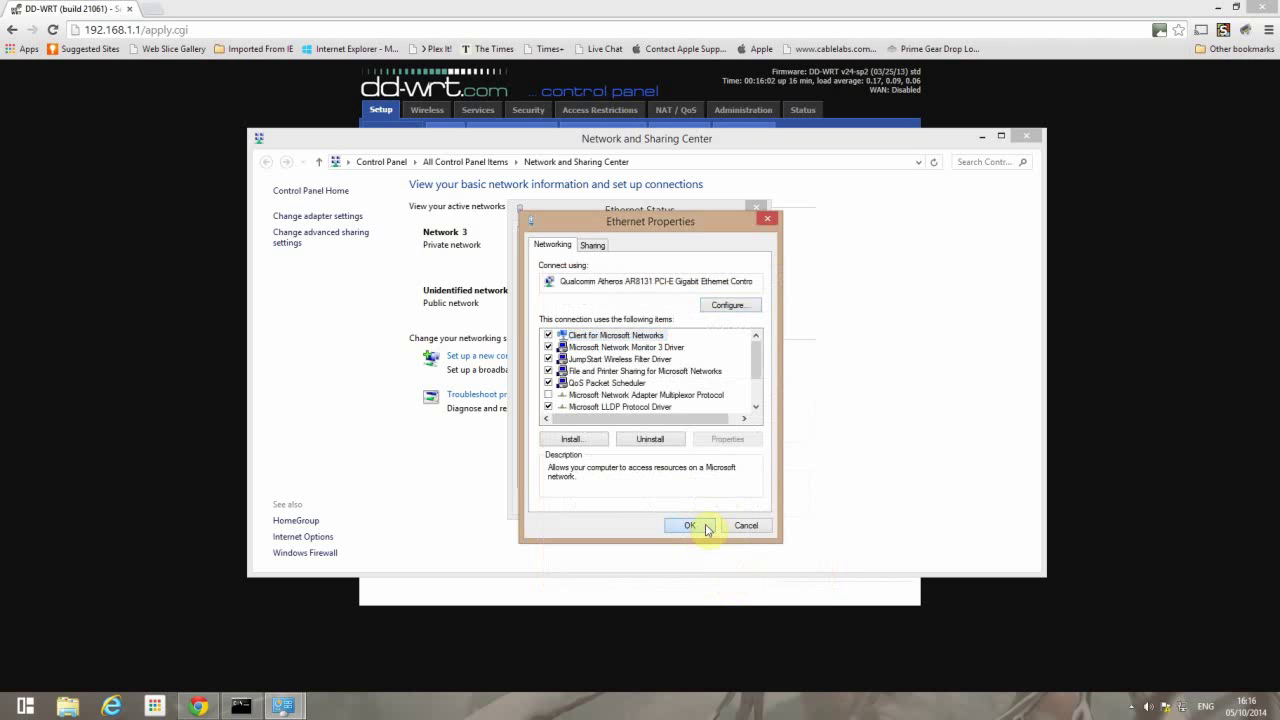
left_click(707, 527)
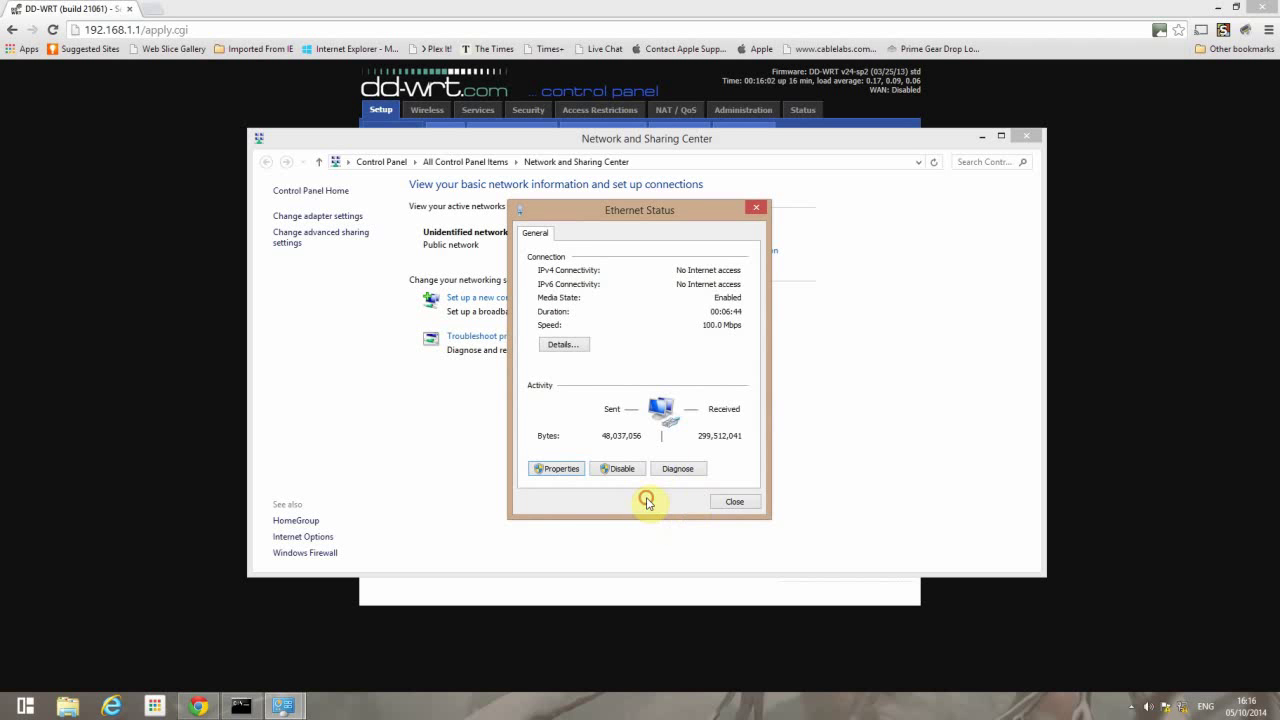
- Load the router control panel at its new address 192.168.0.254
left_click(100, 201)
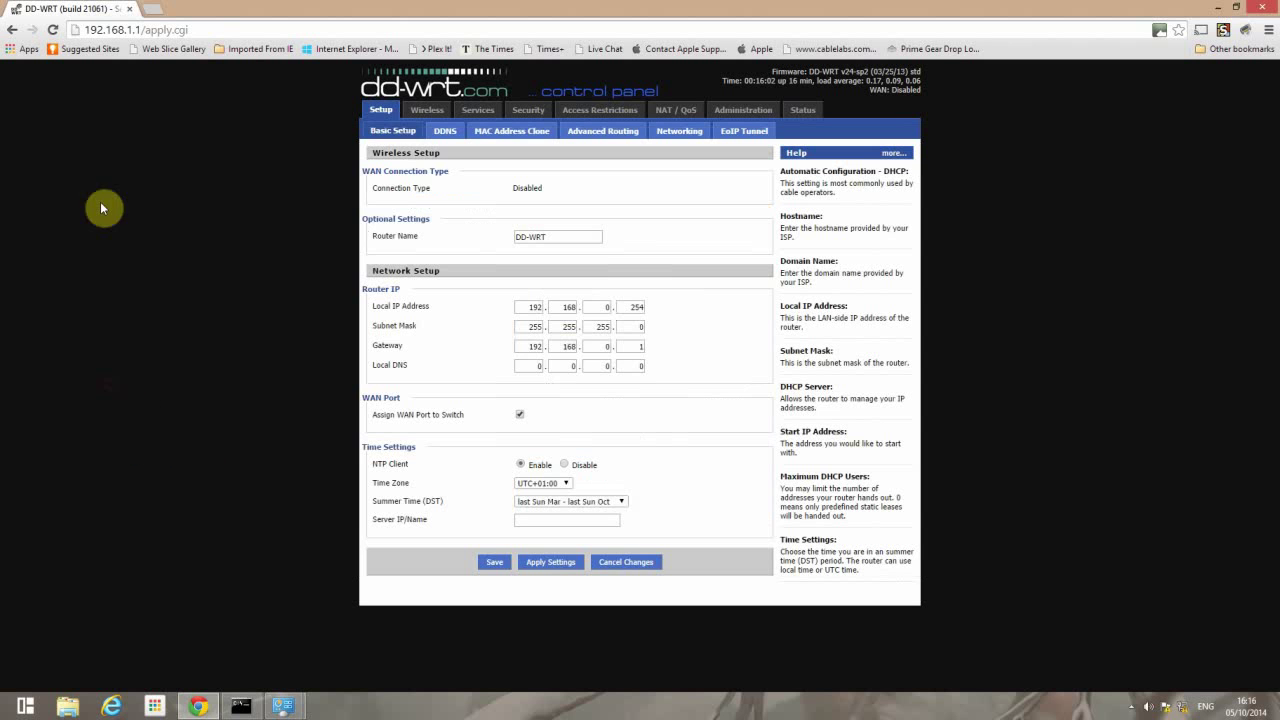
left_click_drag(218, 23, 55, 26)
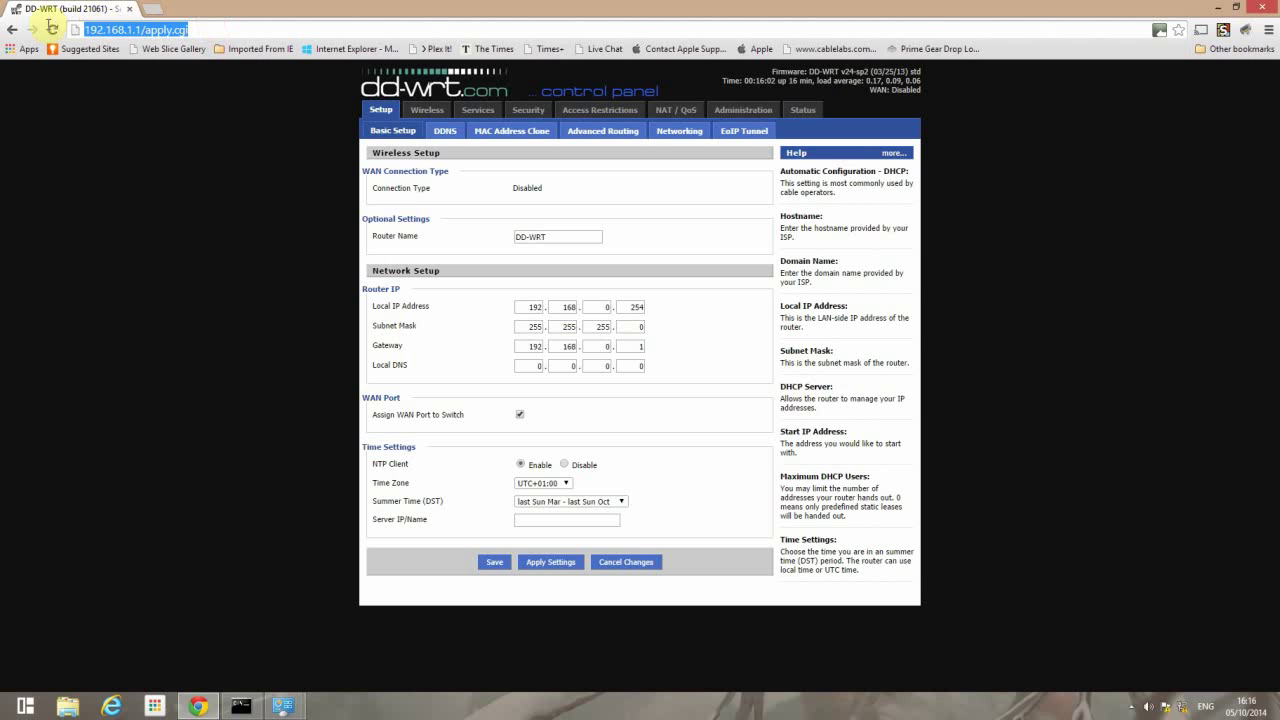
type("192.16")
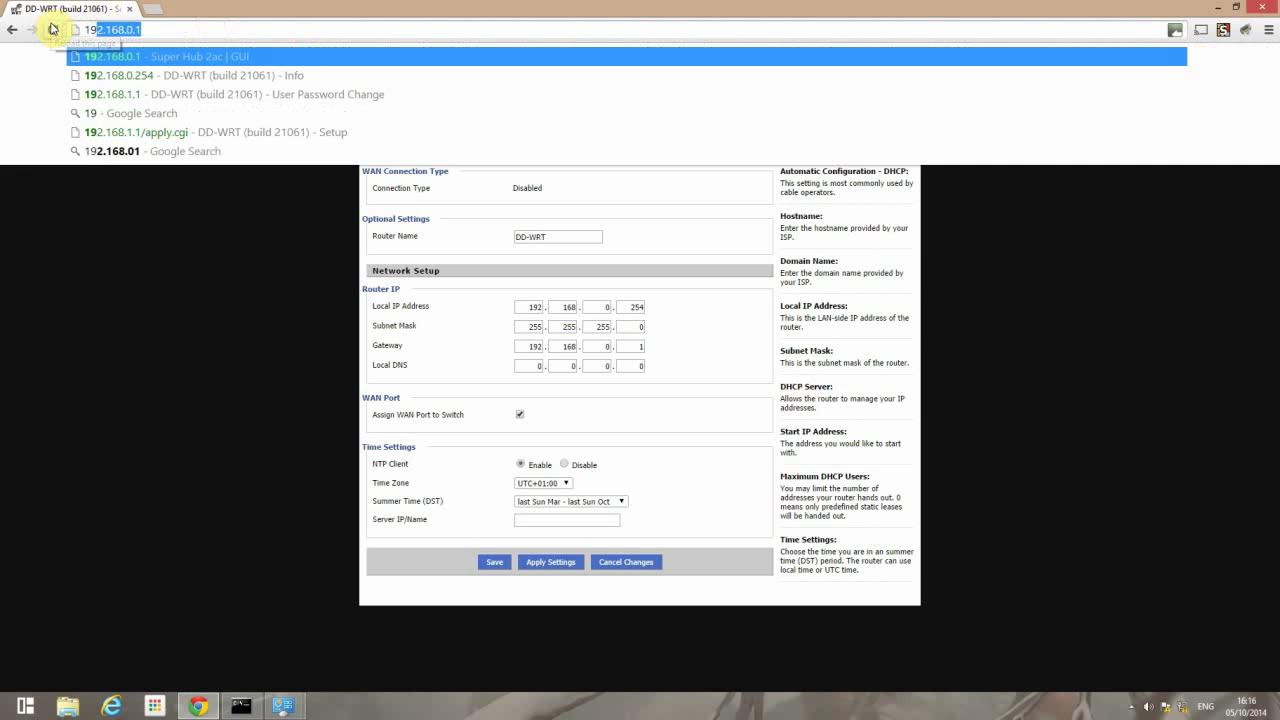
type("8.0.25")
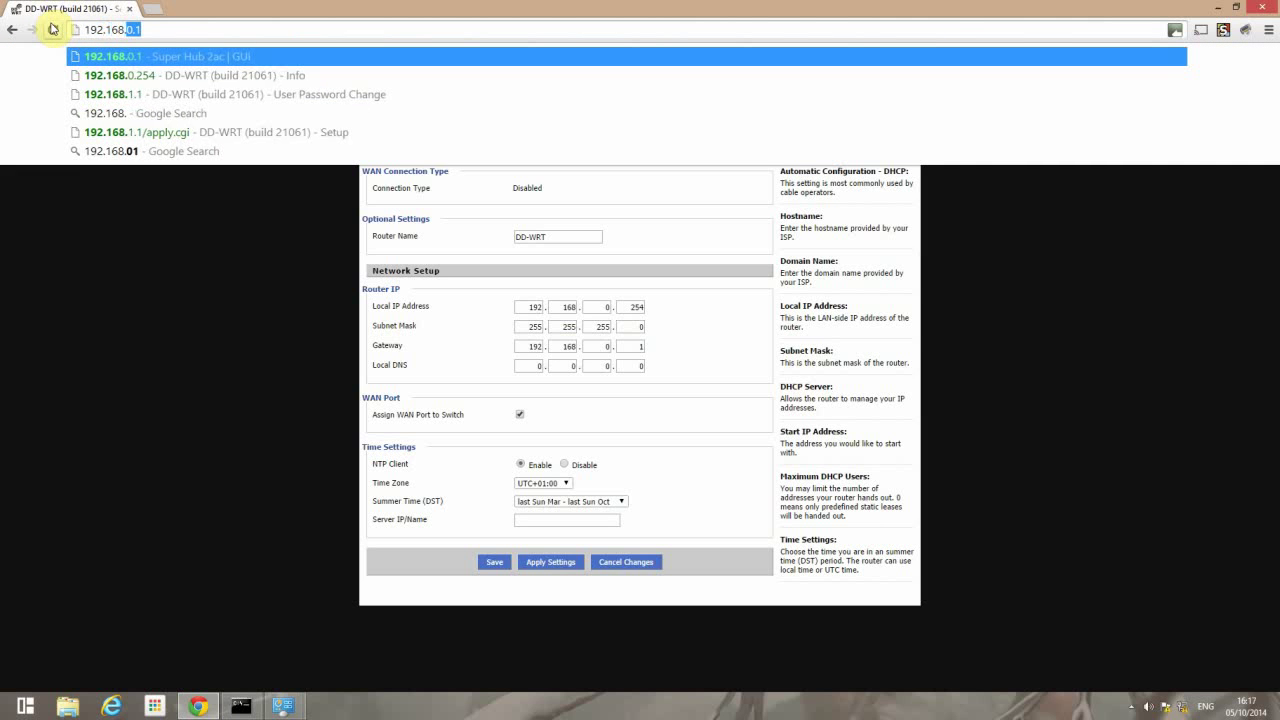
type("4")
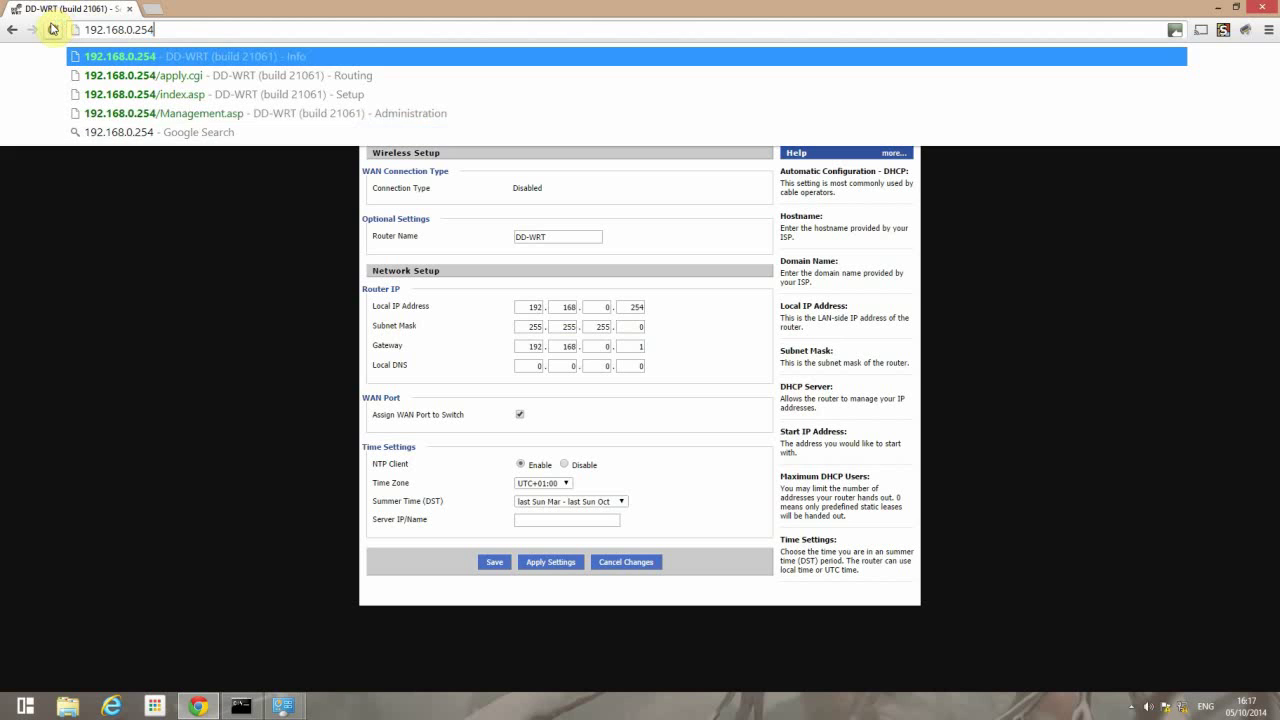
key("Return")
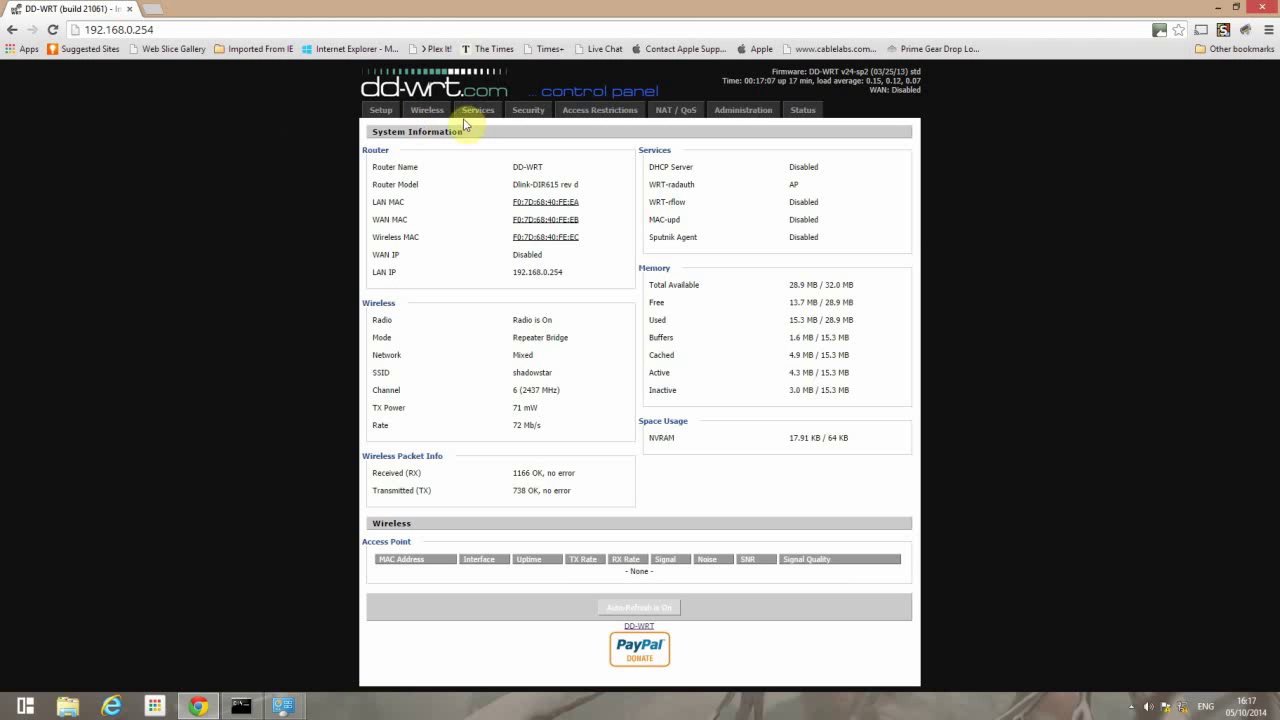
- Sign in to the Security page with the router's admin username and password
left_click(529, 111)
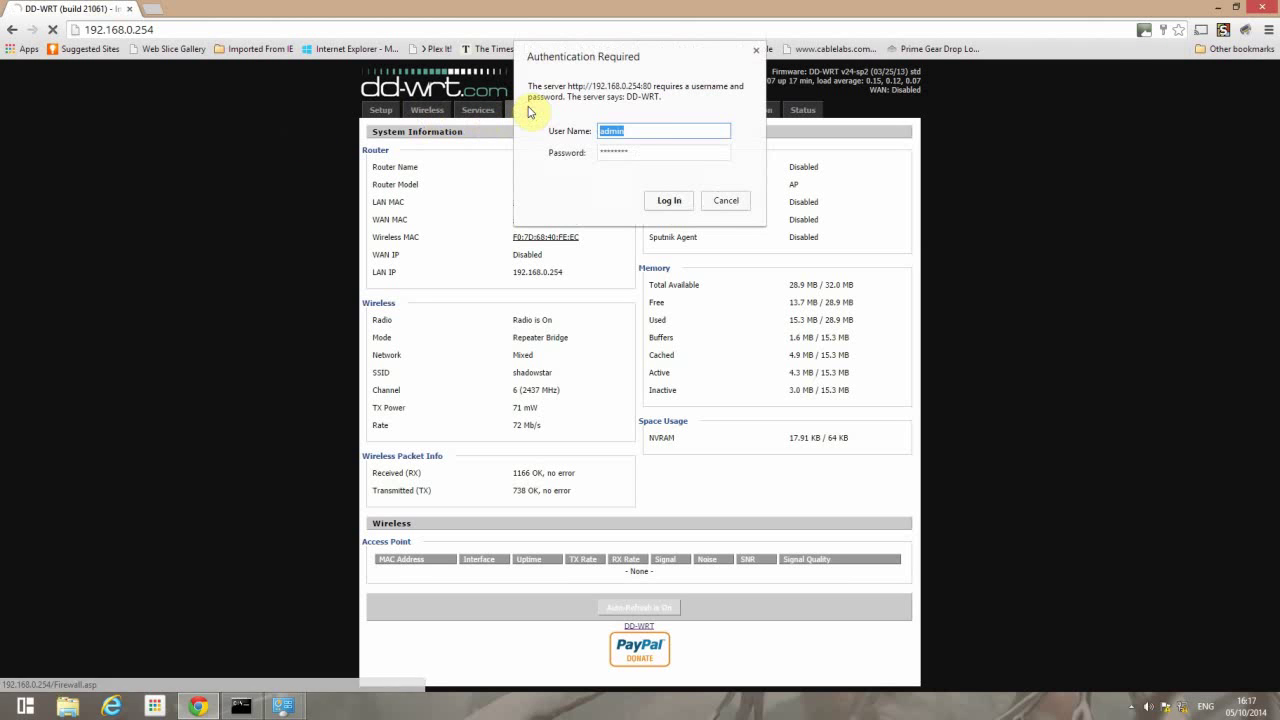
left_click(647, 132)
double_click(605, 131)
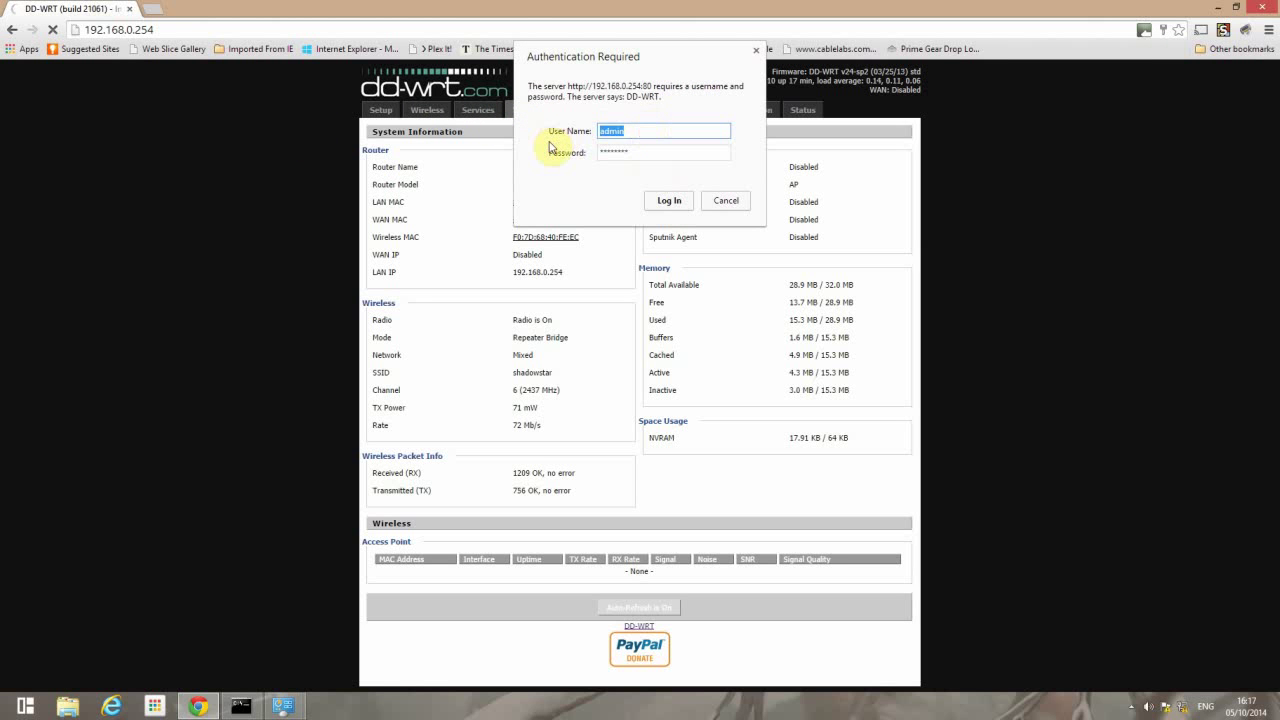
type("ravenstar68")
key("Tab")
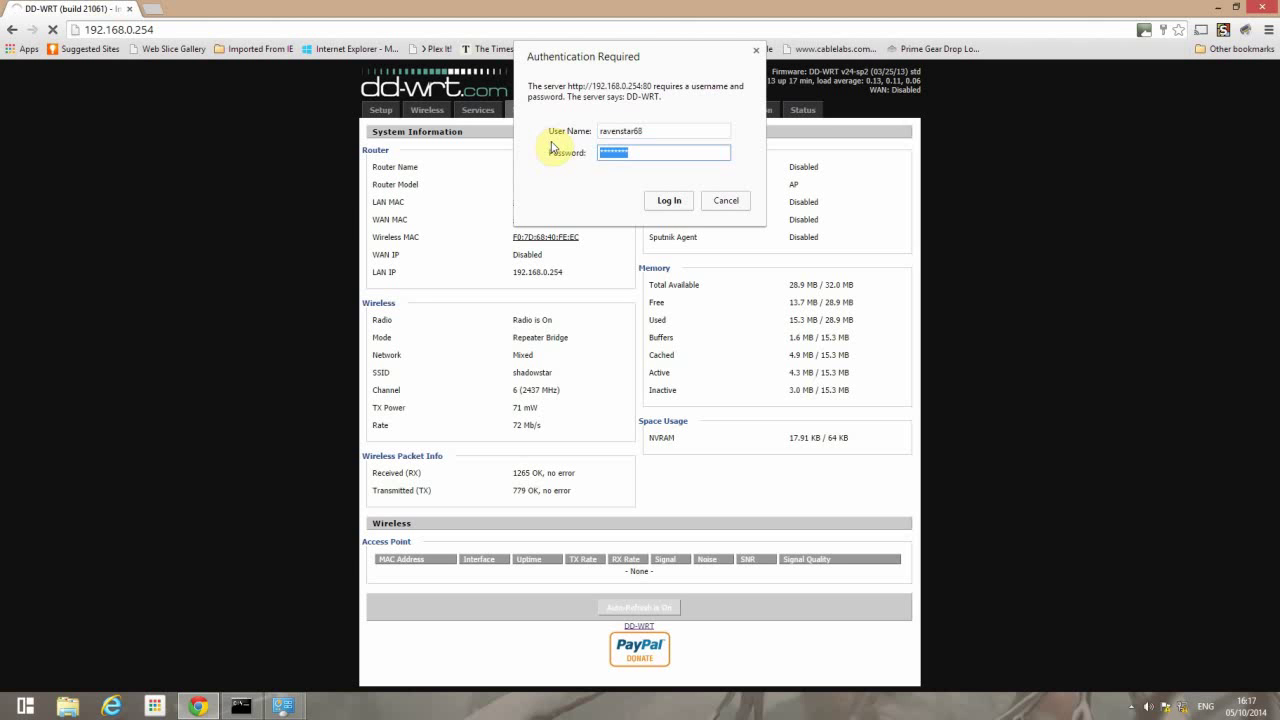
left_click(669, 200)
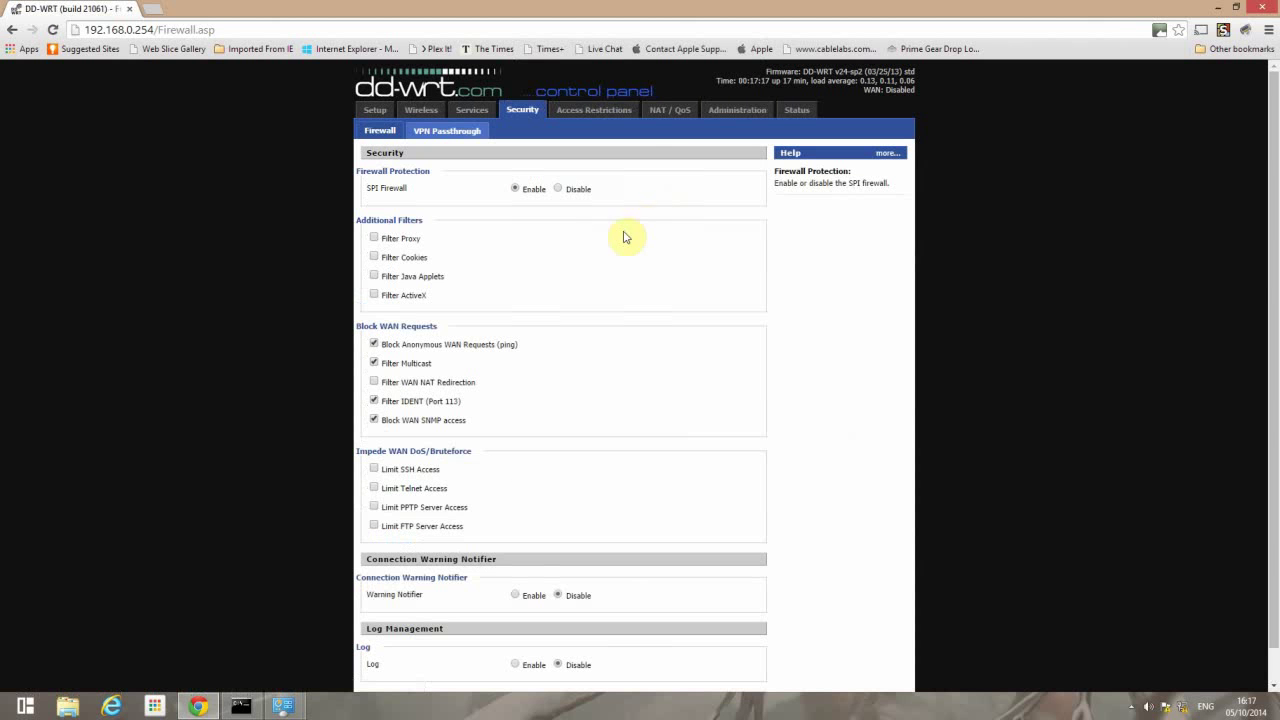
- Uncheck Block Anonymous WAN Requests, Filter IDENT and Block WAN SNMP, then save
left_click(374, 343)
left_click(374, 400)
left_click(374, 419)
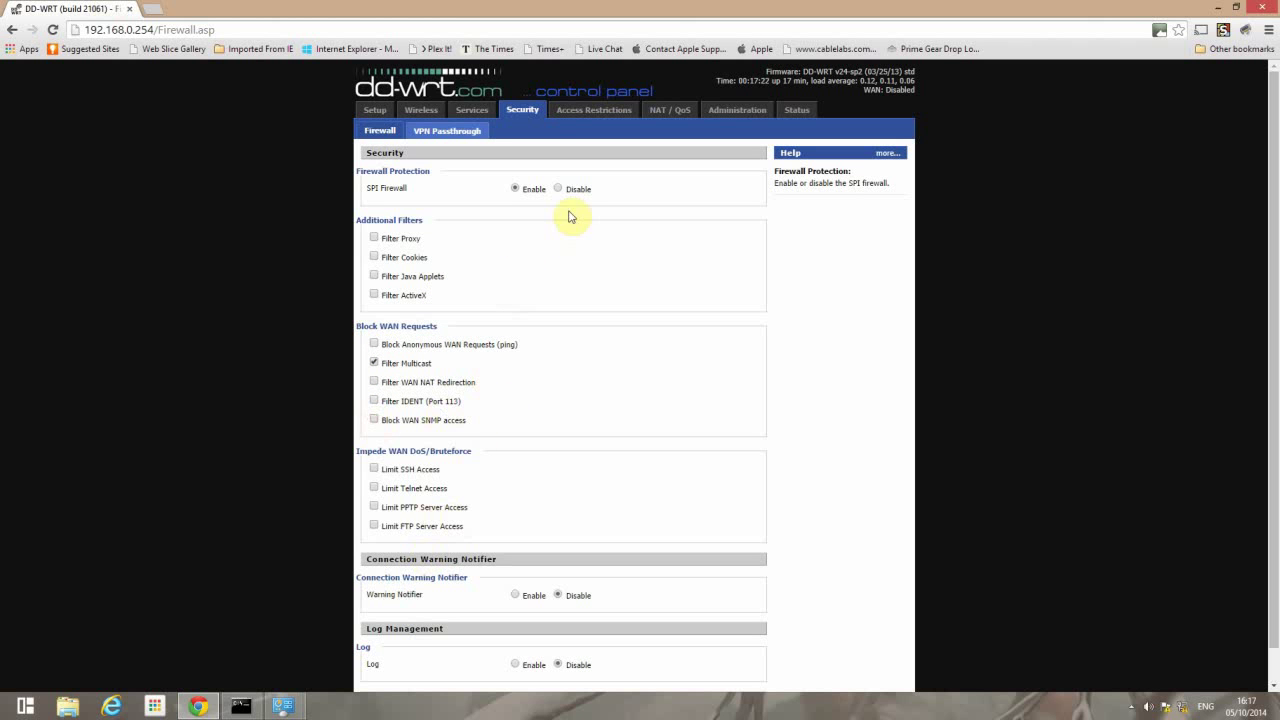
scroll(520, 468, "down", 2)
left_click(488, 670)
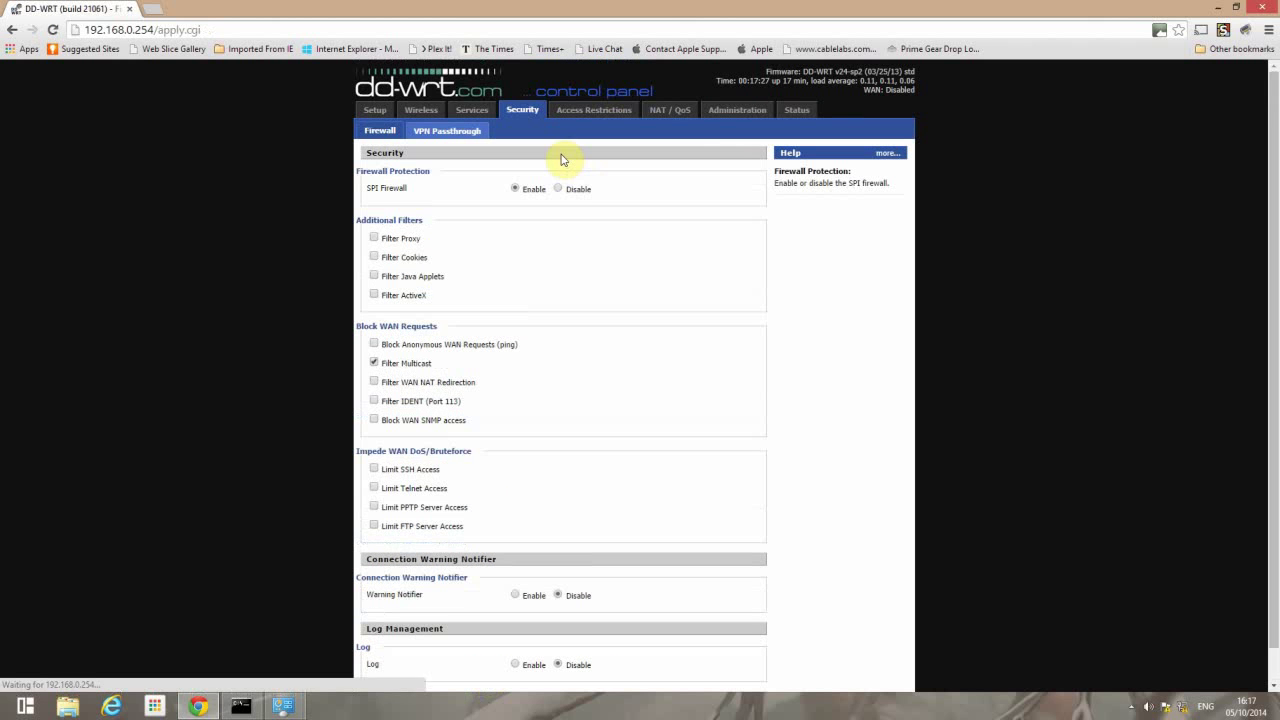
- Set SPI Firewall to Disable and apply the settings
left_click(559, 188)
scroll(646, 240, "down", 1)
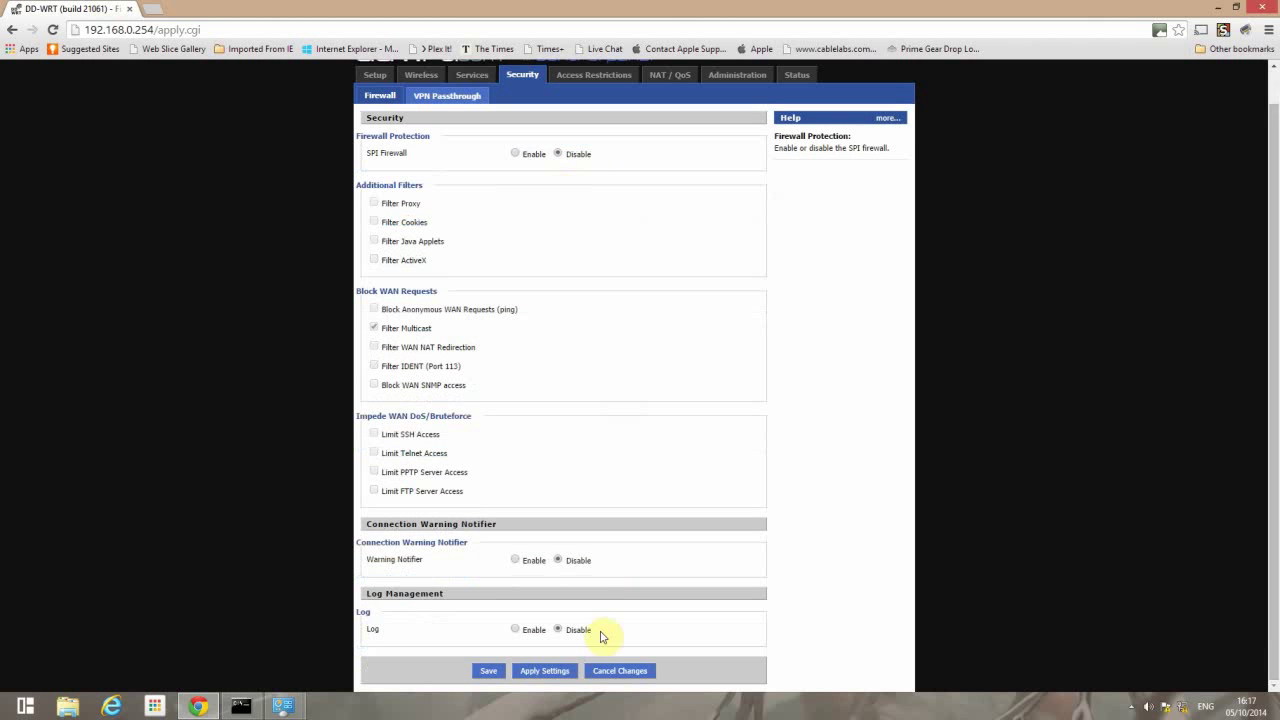
left_click(544, 671)
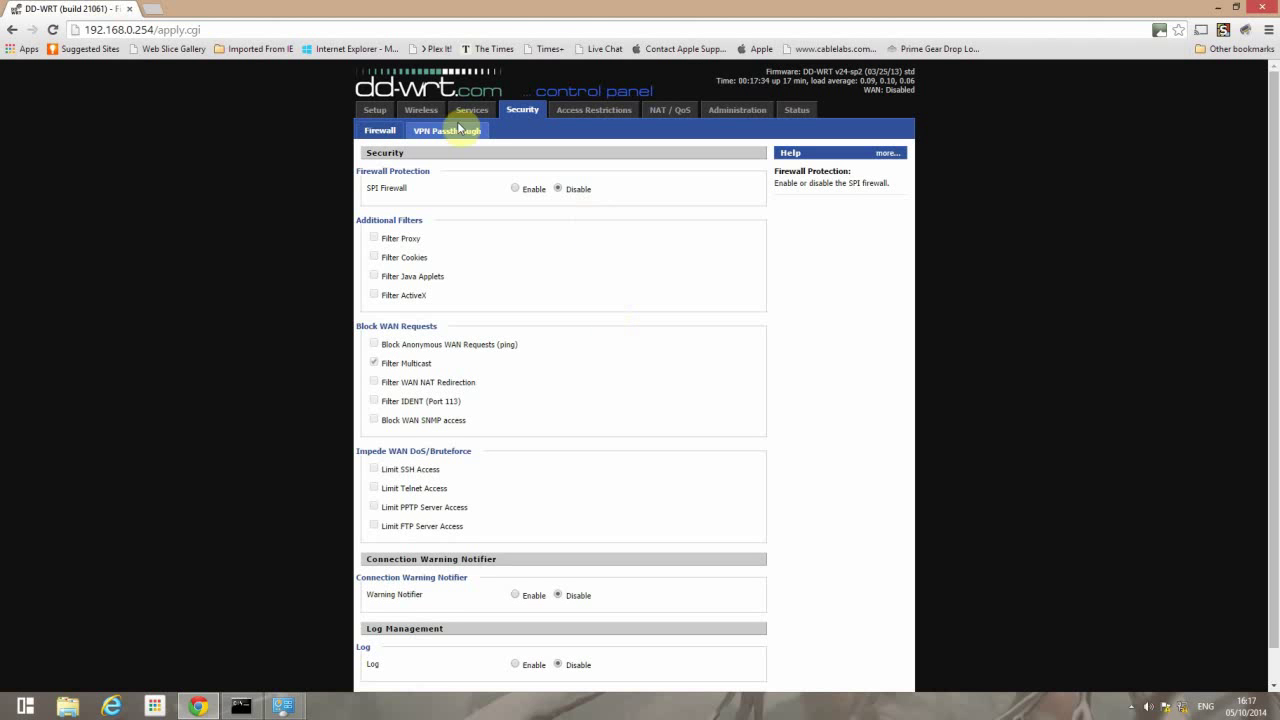
left_click(370, 110)
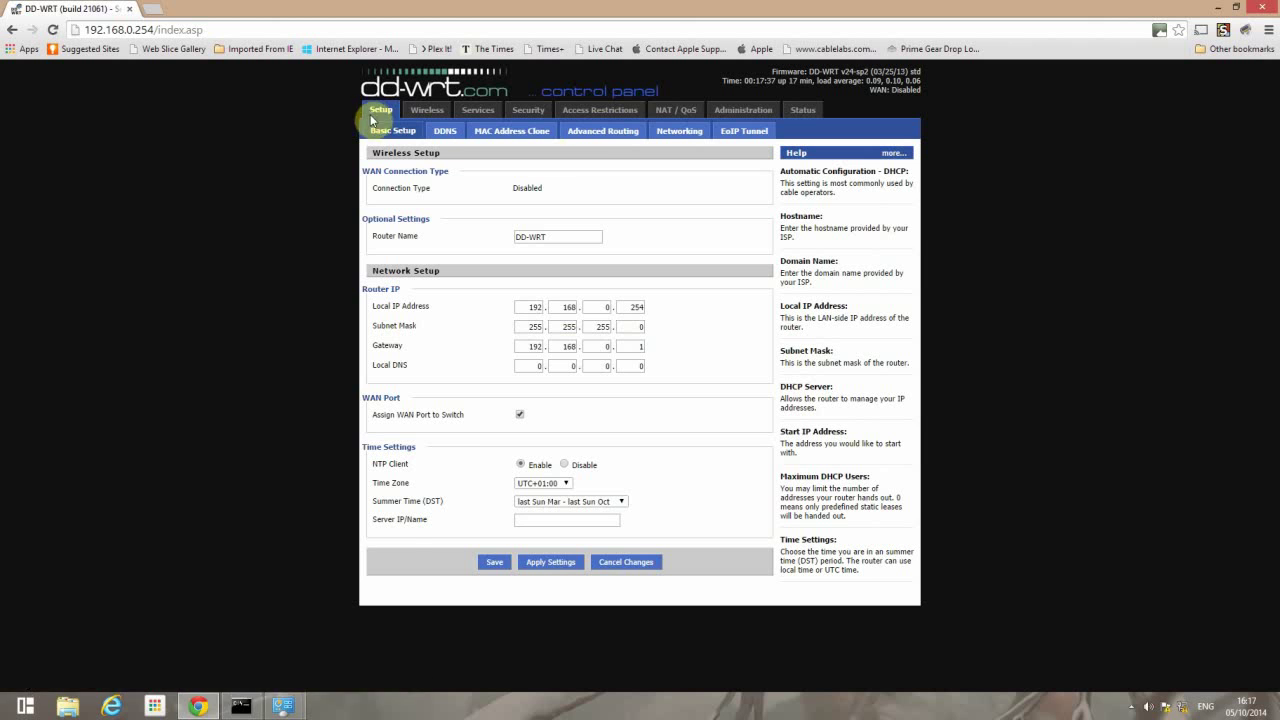
- On Advanced Routing, set Operating Mode to Router and save
left_click(600, 136)
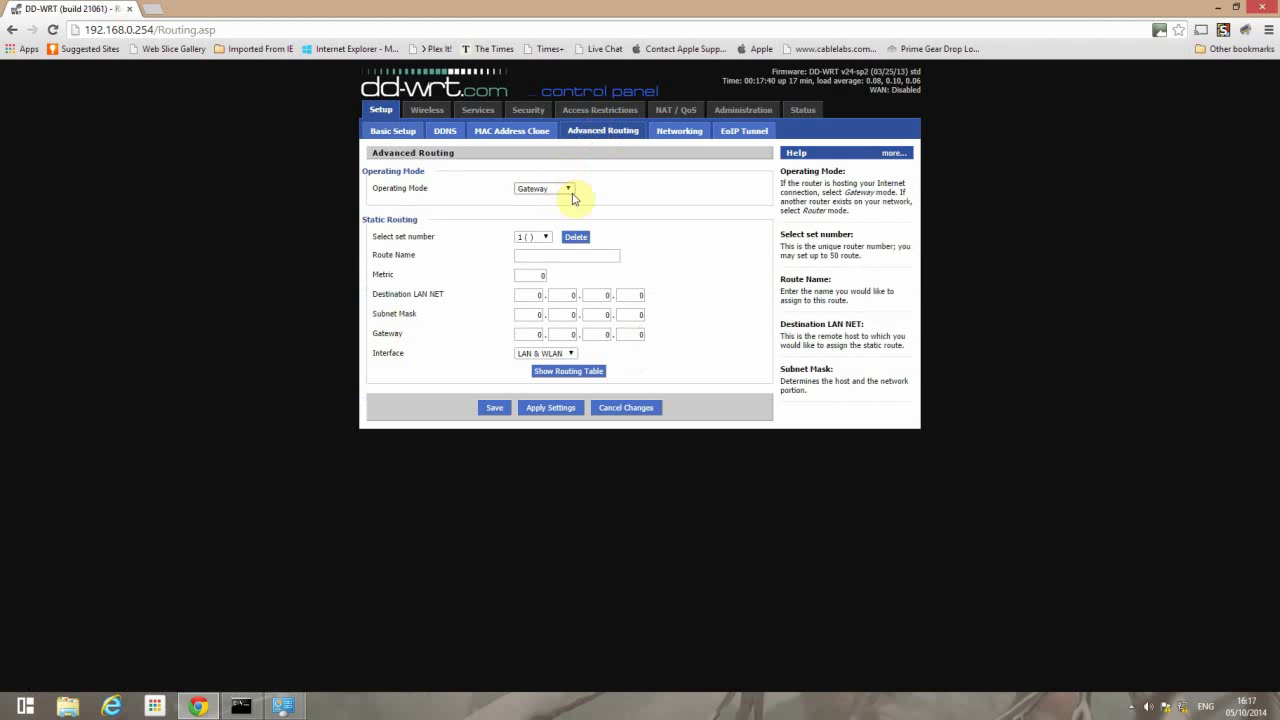
left_click(569, 190)
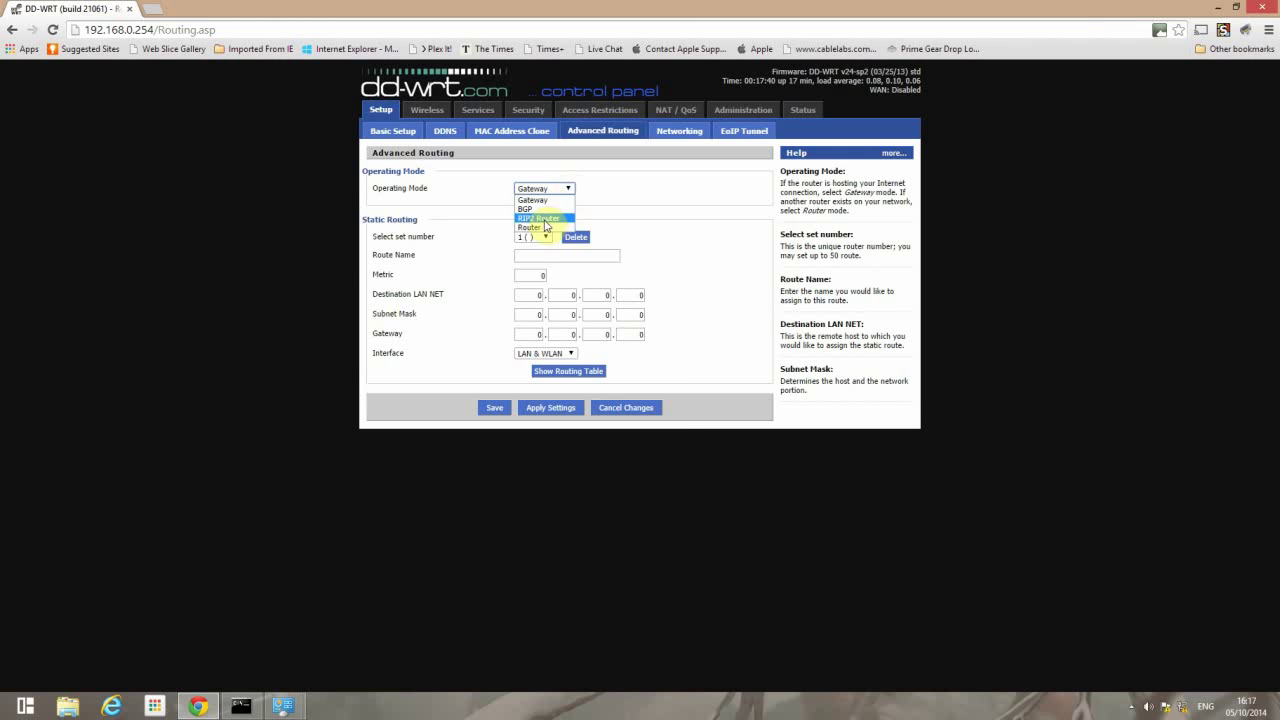
left_click(545, 216)
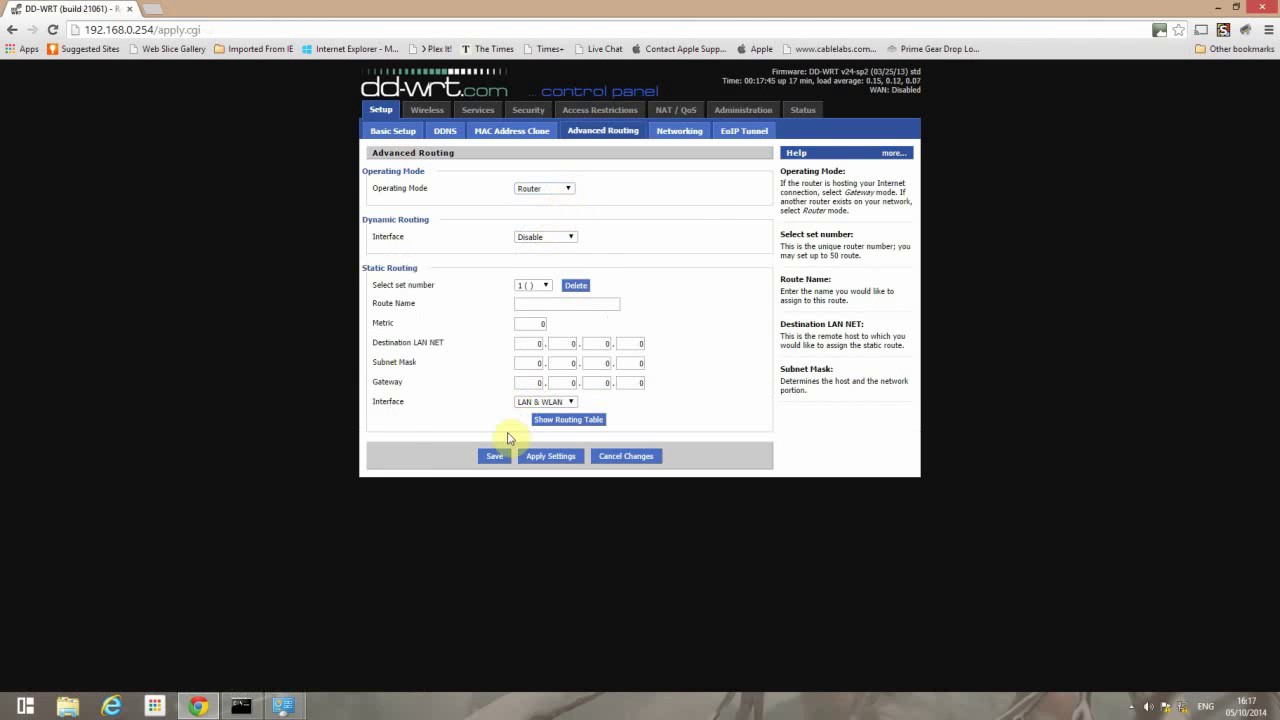
left_click(492, 456)
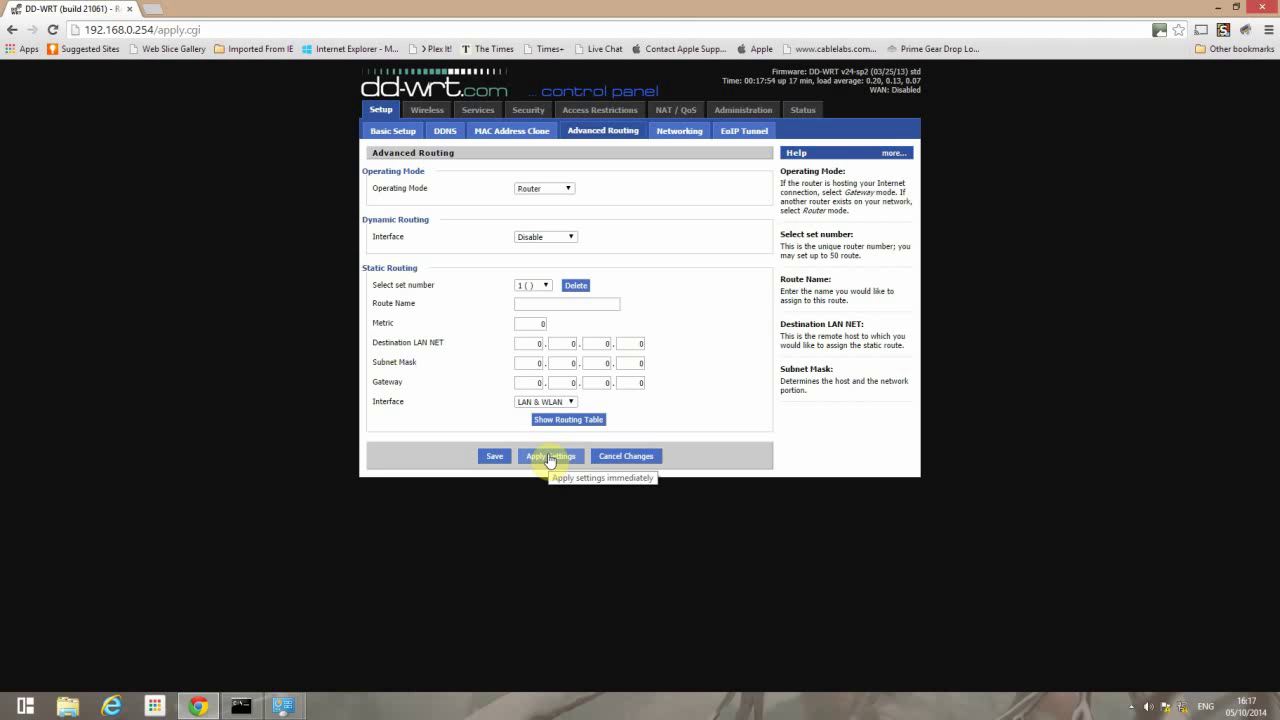
- Set the Ethernet adapter's IPv4 to obtain the IP address and DNS servers automatically
mouse_move(305, 710)
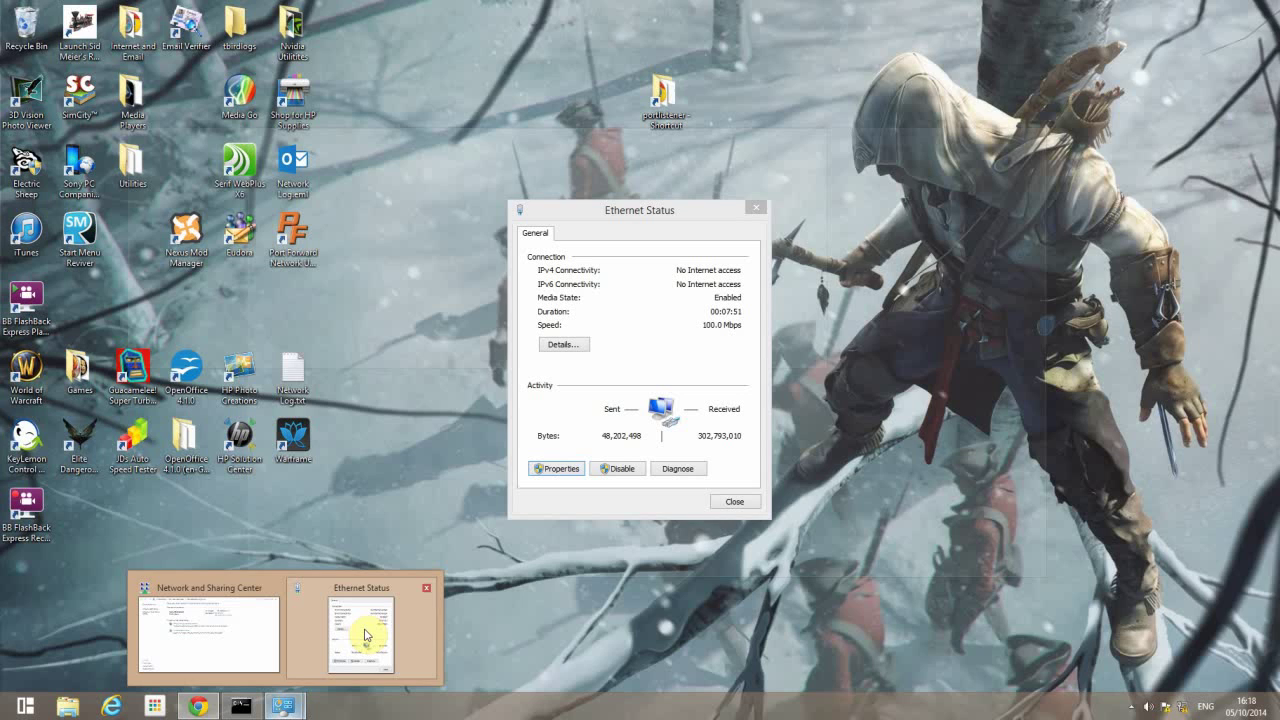
left_click(368, 634)
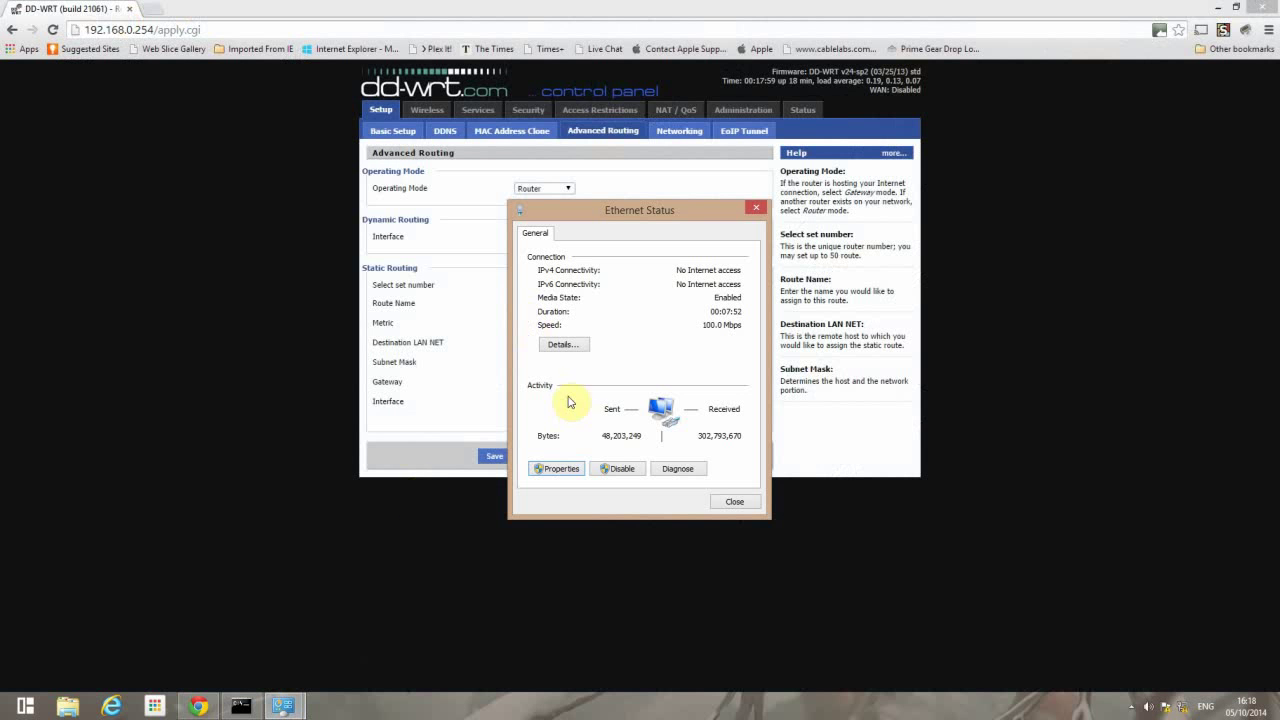
left_click(548, 476)
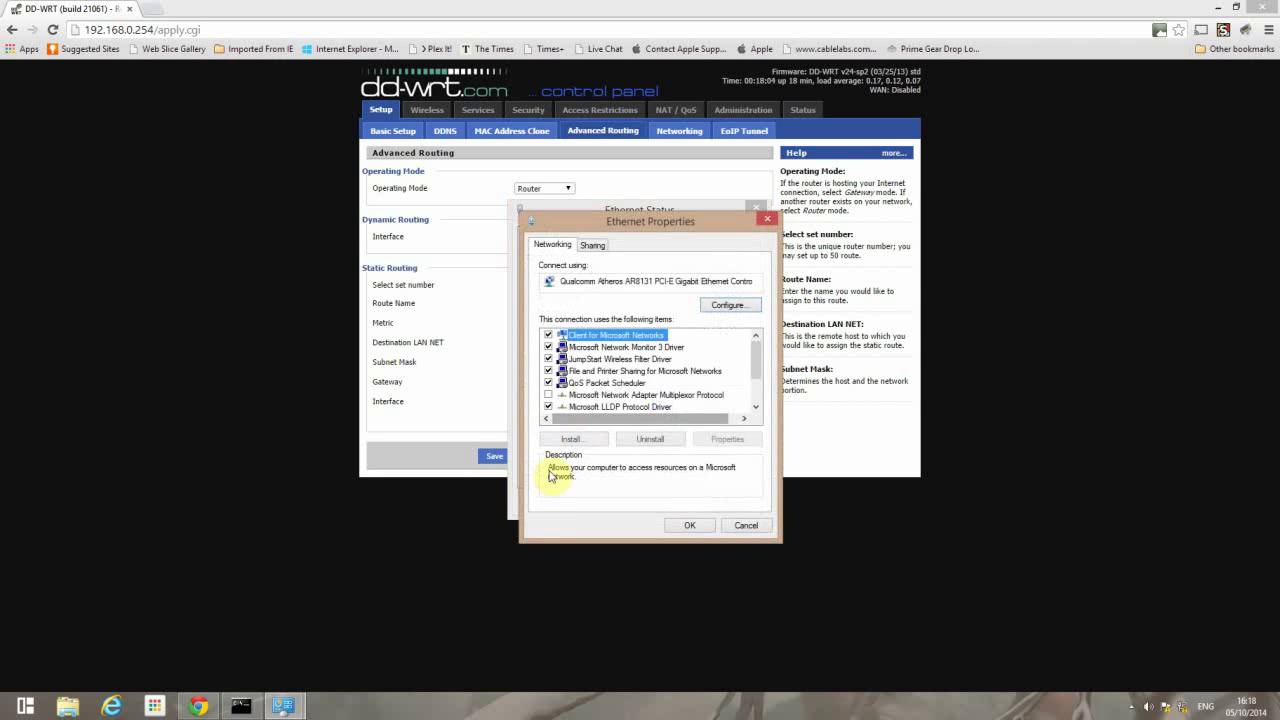
left_click_drag(756, 356, 758, 386)
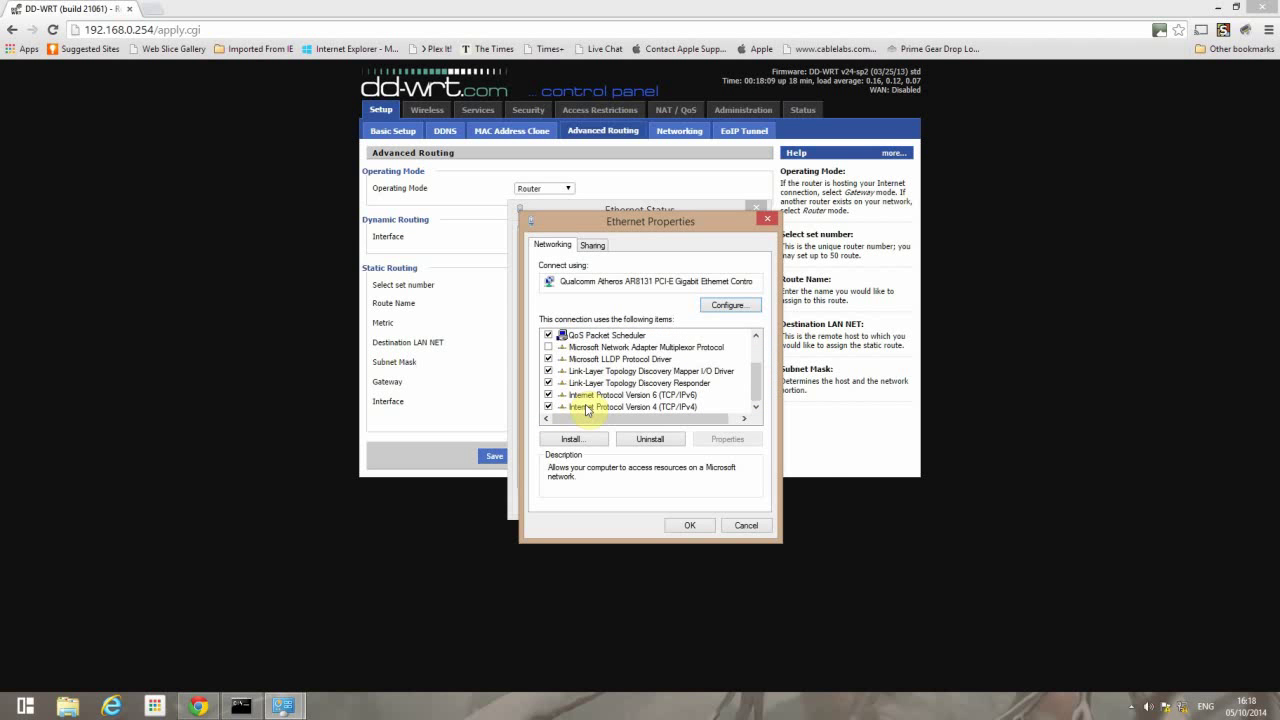
double_click(587, 407)
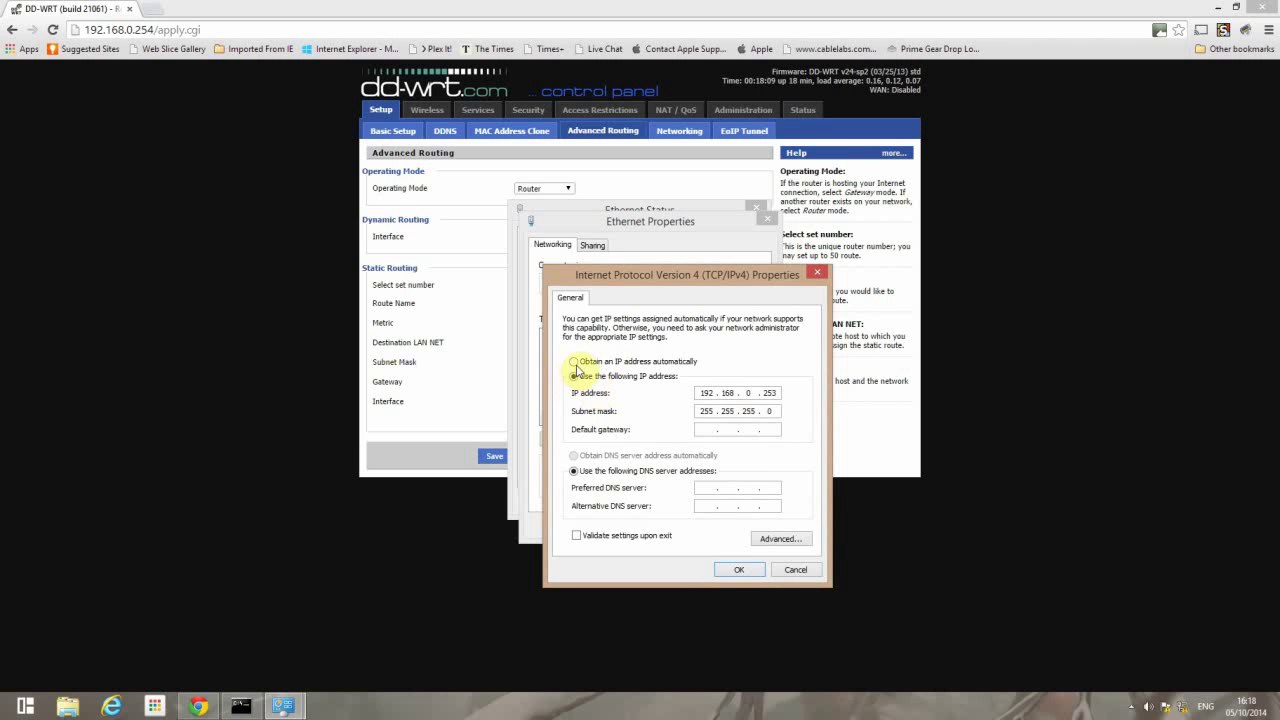
left_click(574, 362)
left_click(575, 455)
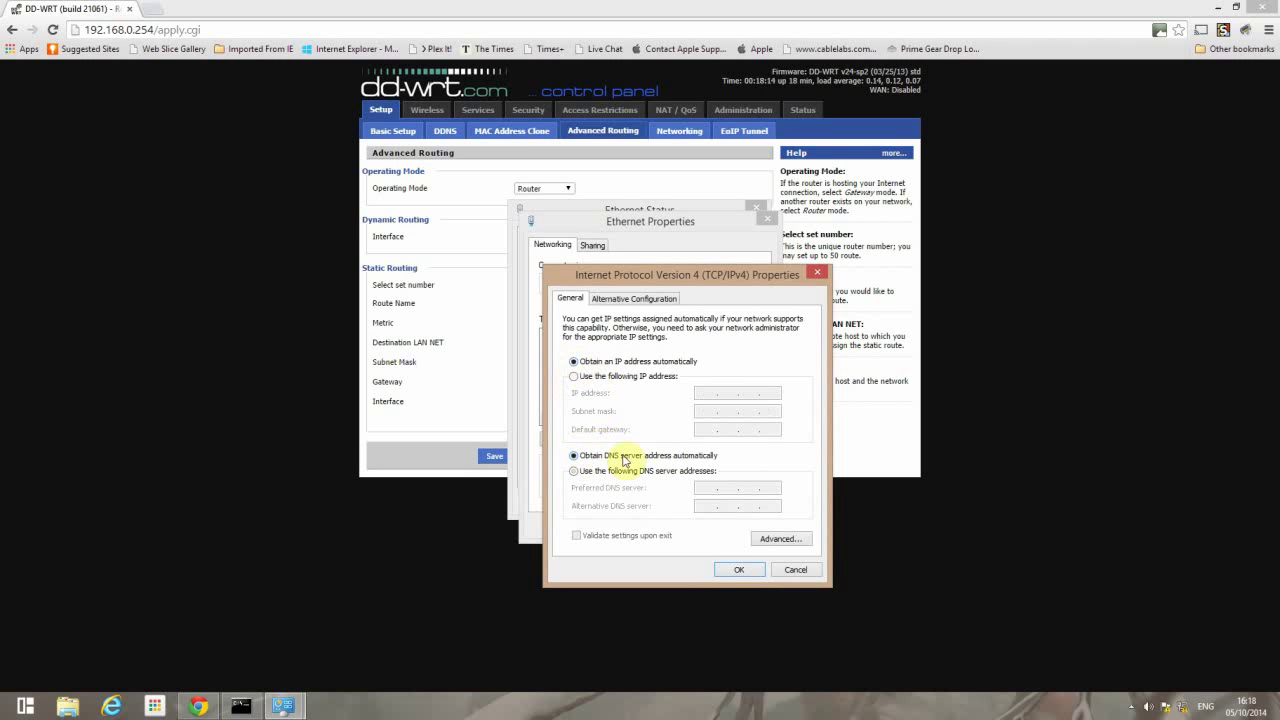
left_click(737, 570)
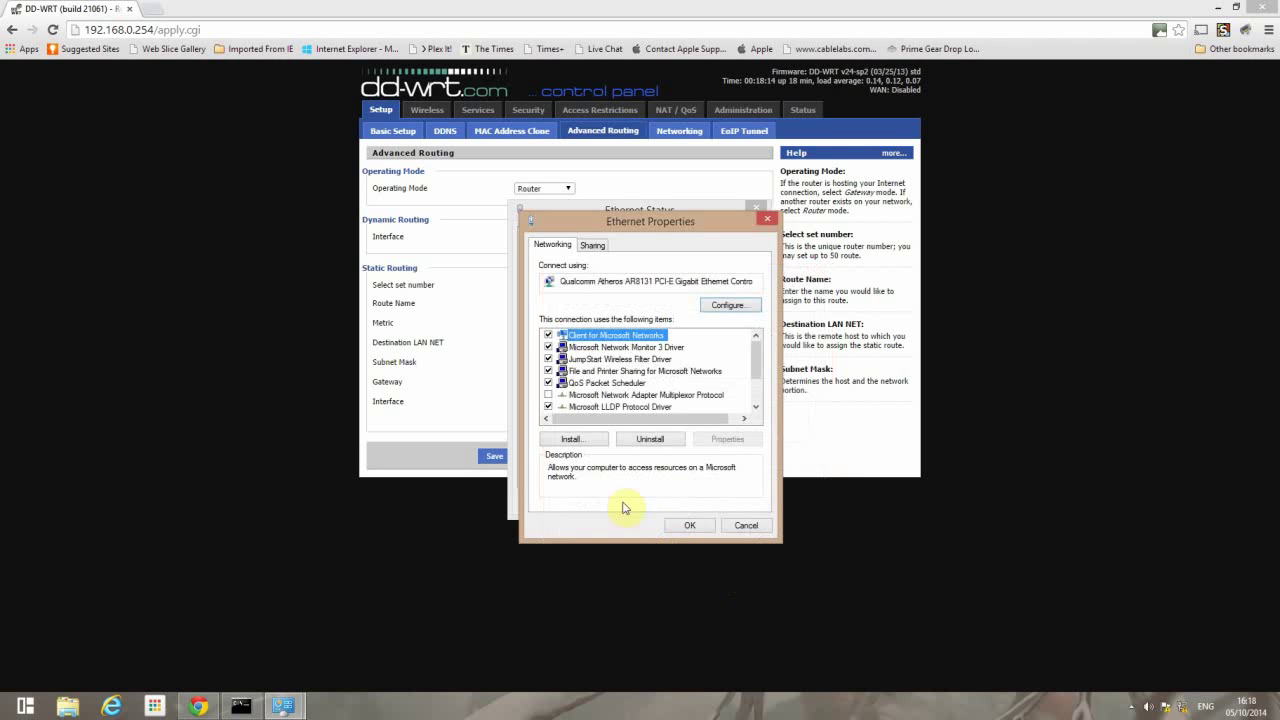
left_click(690, 525)
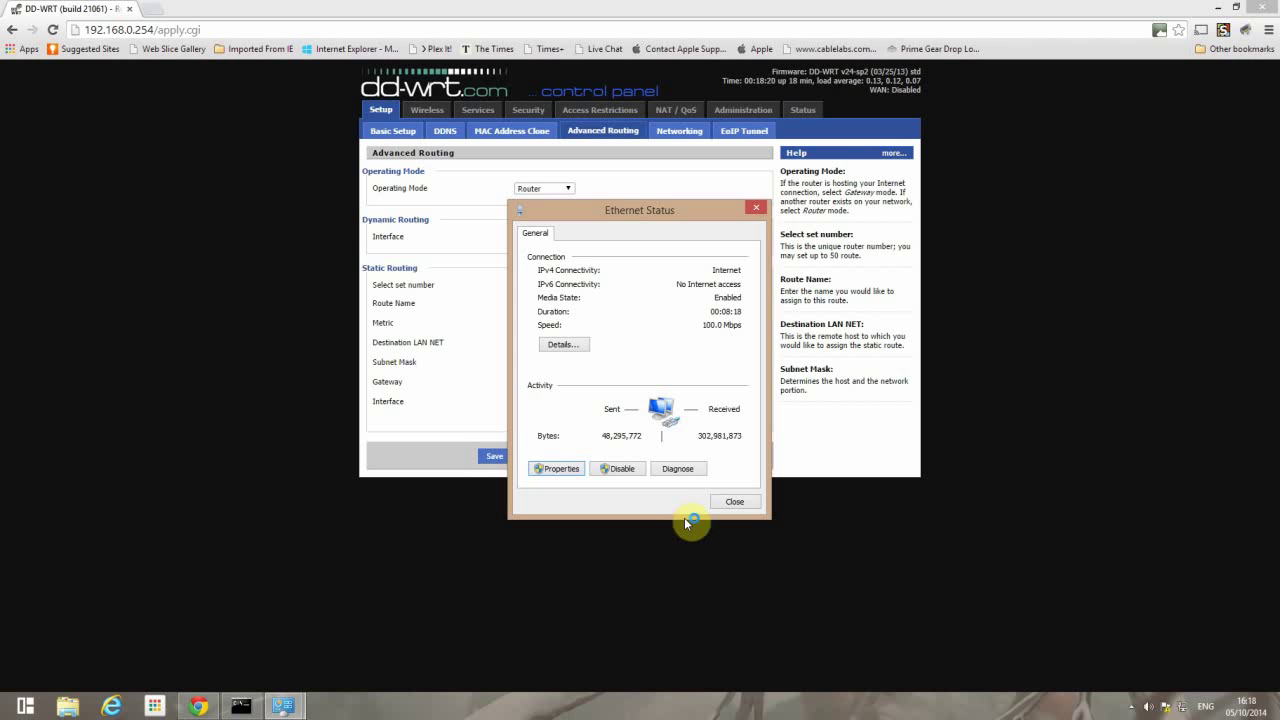
- Confirm the Ethernet connection details show the DHCP address 192.168.0.2, then close the status windows
left_click(560, 344)
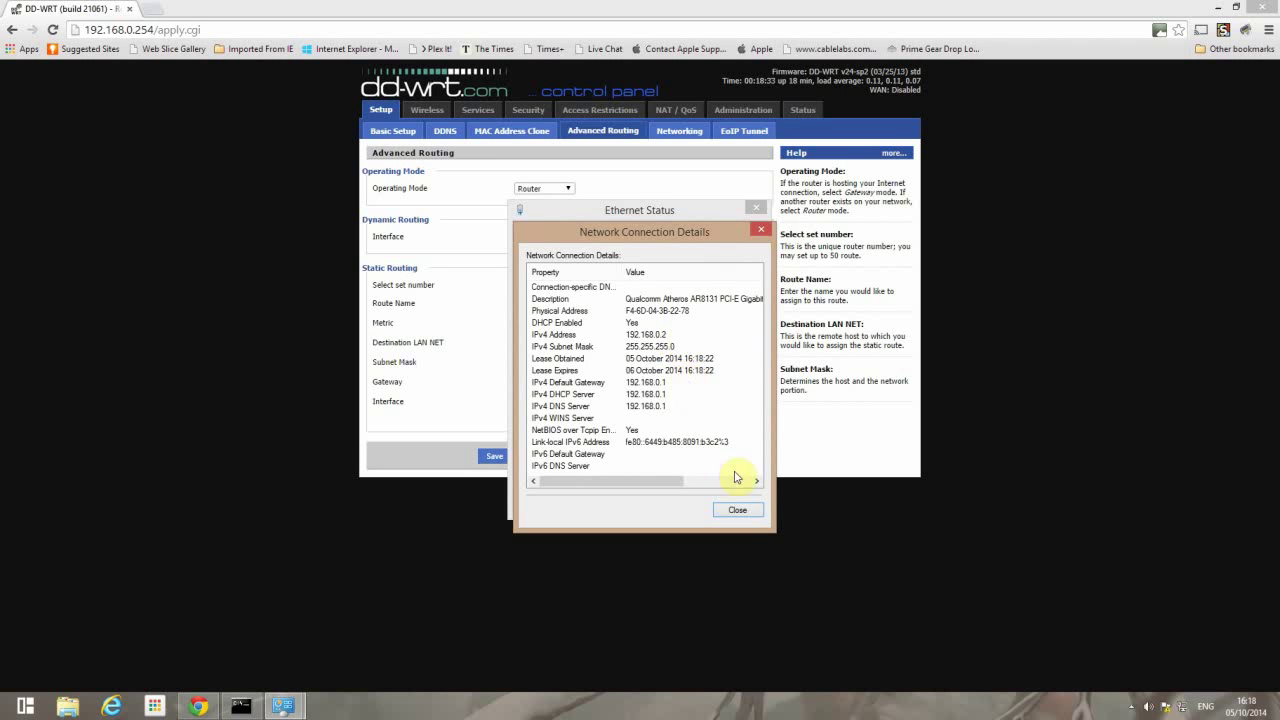
left_click(736, 509)
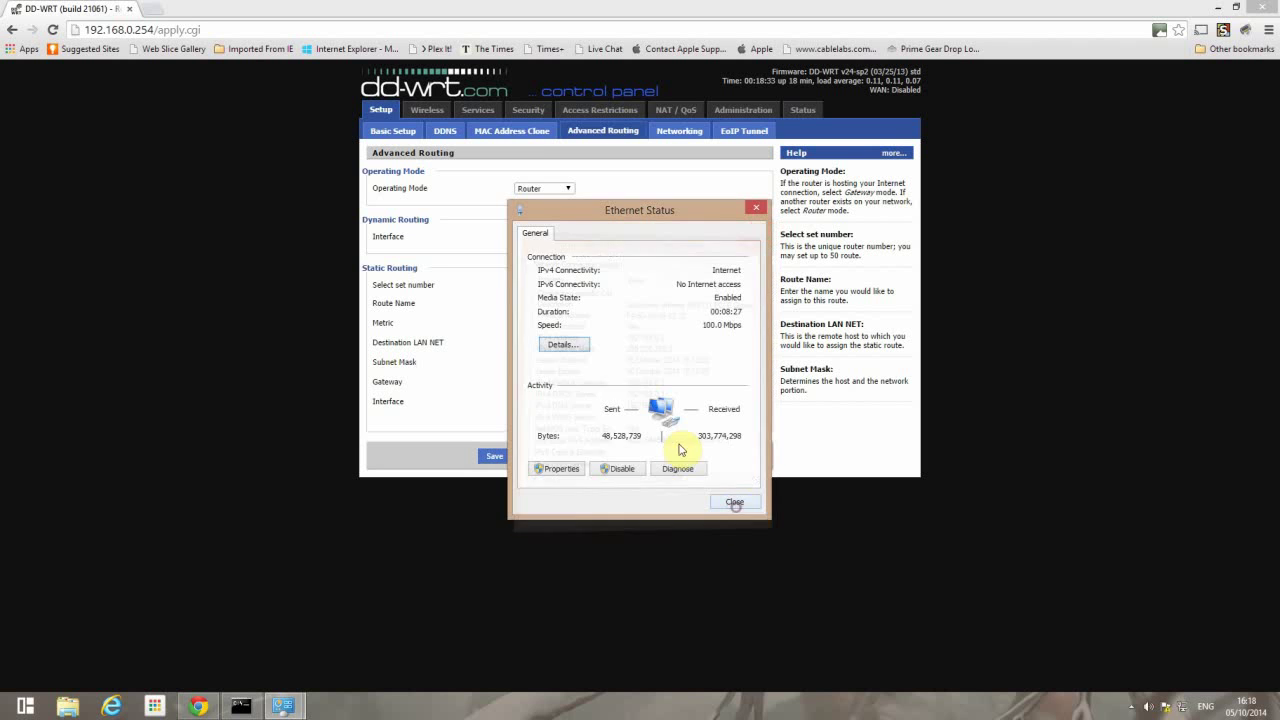
left_click(734, 503)
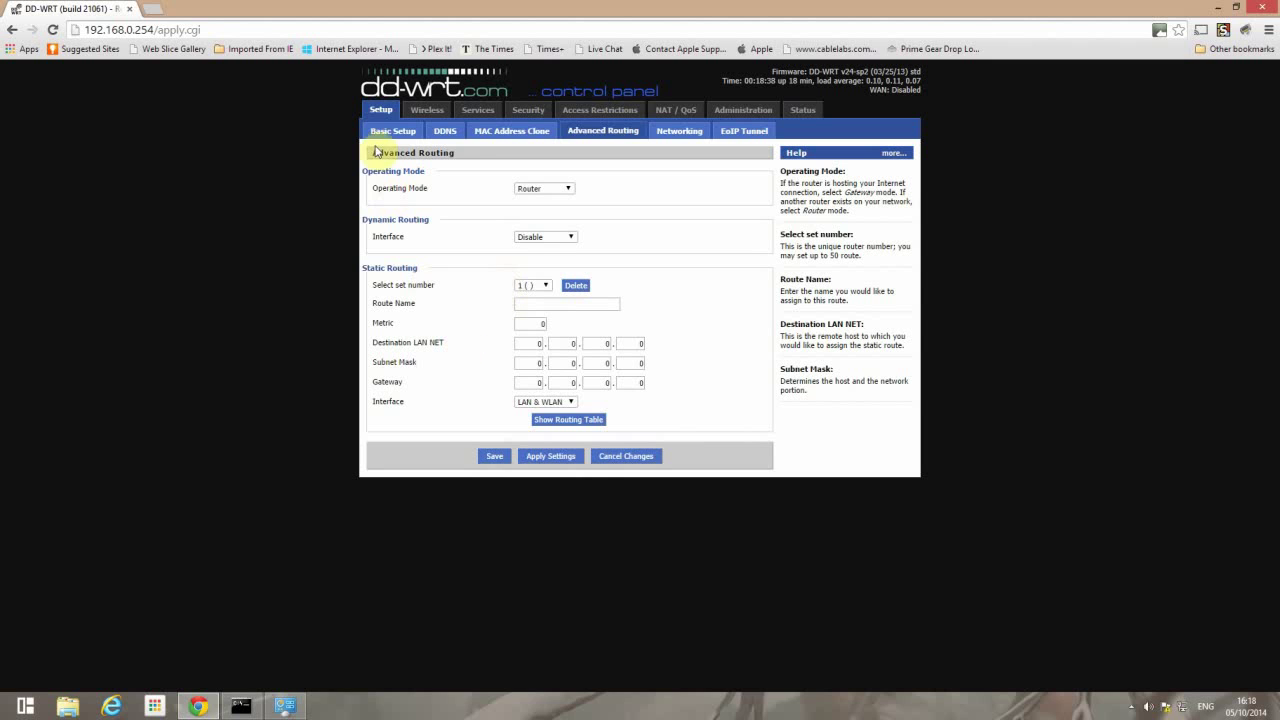
left_click(152, 9)
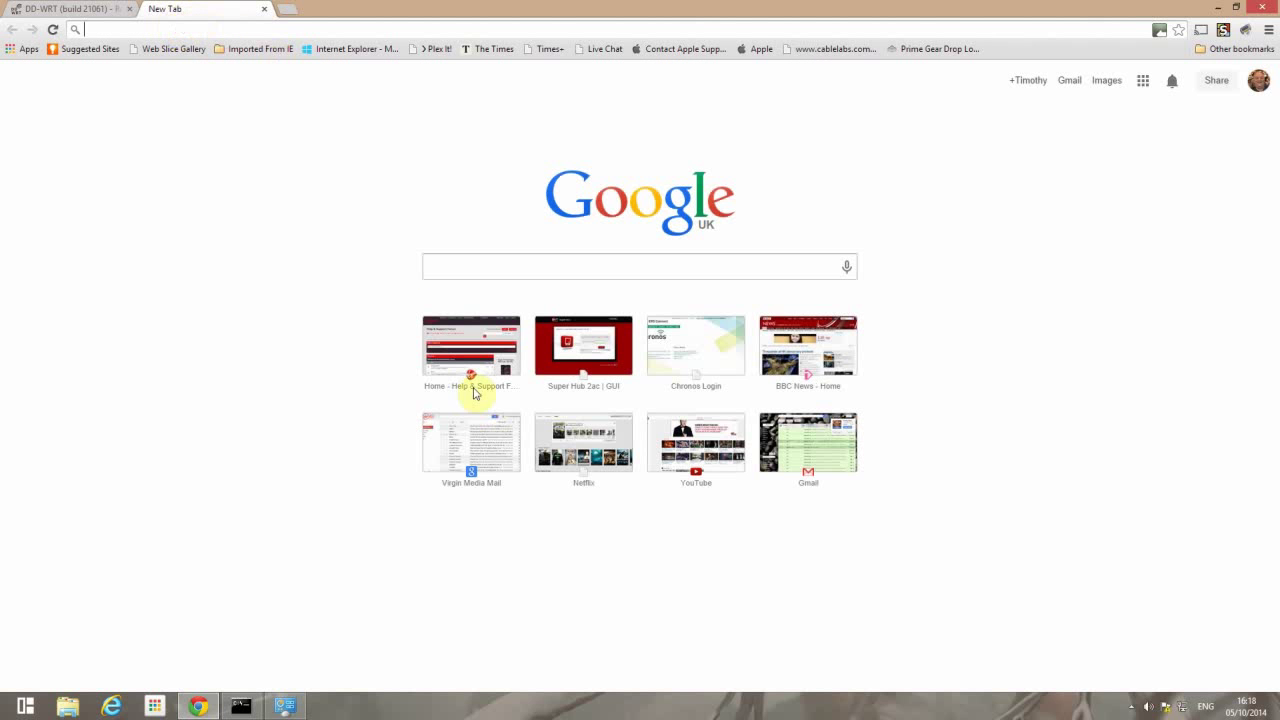
left_click(790, 363)
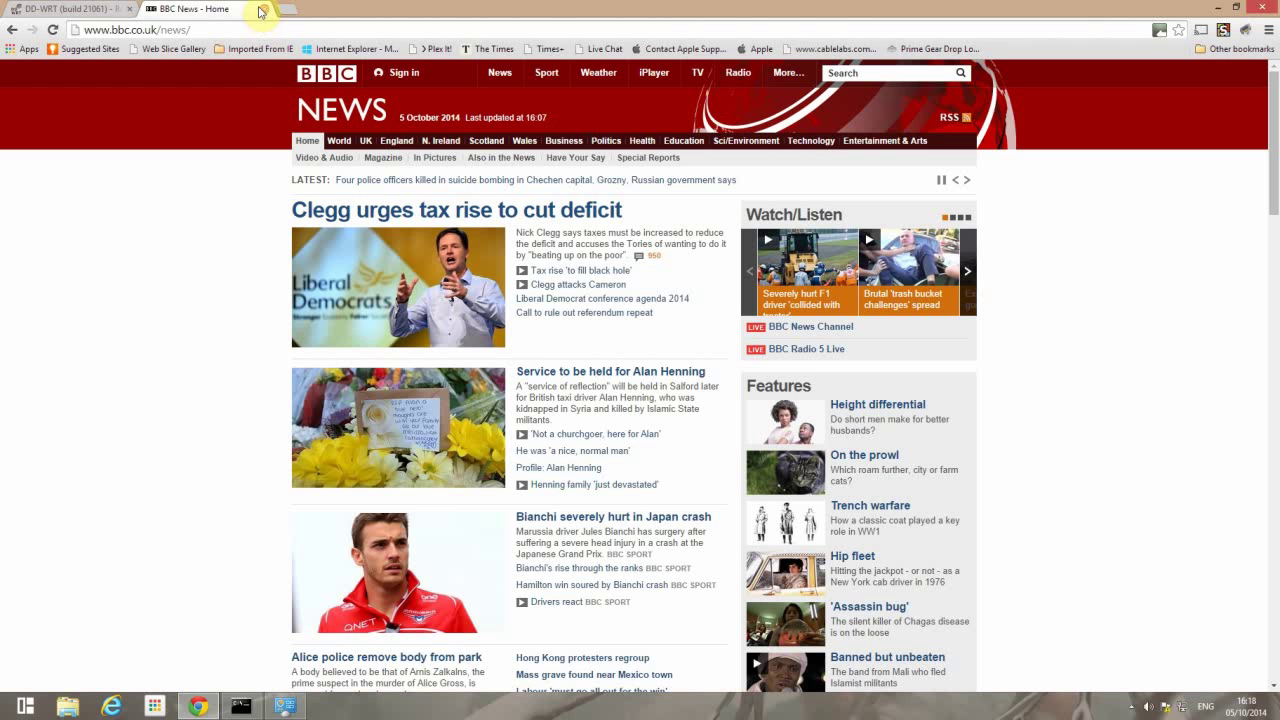
left_click(261, 11)
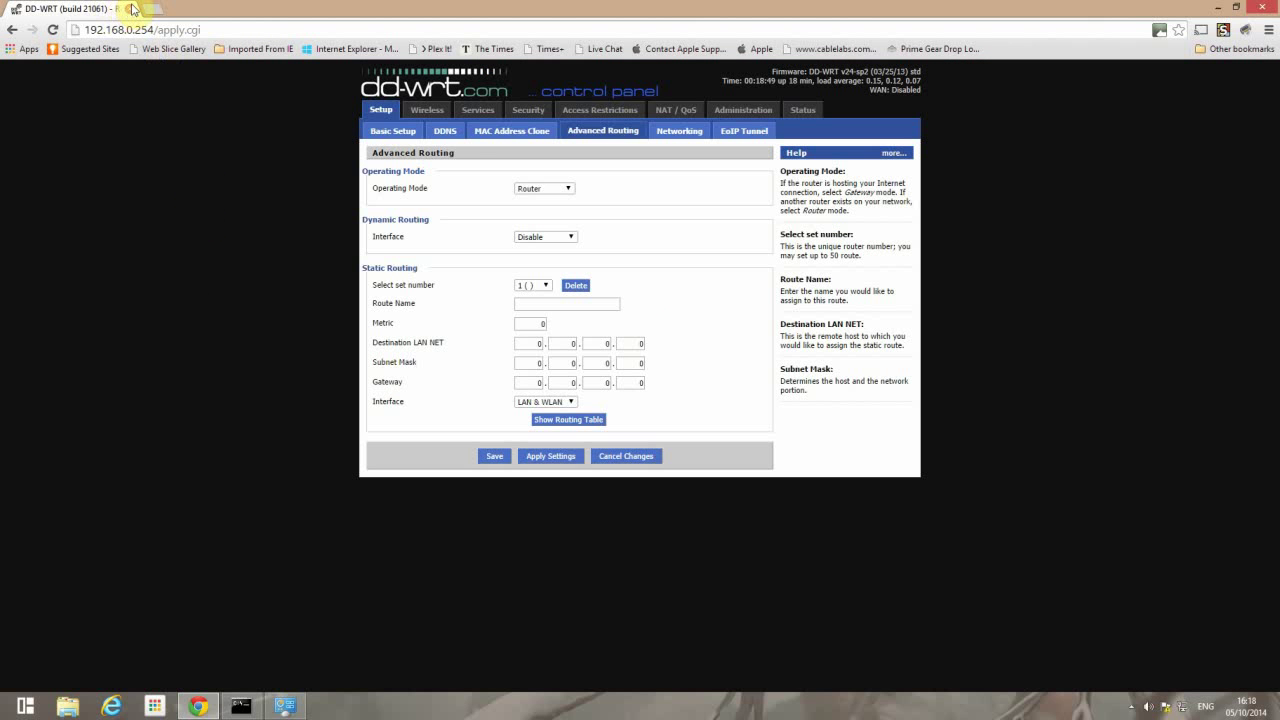
- Close the Chrome DD-WRT window and the Network and Sharing Center, leaving Command Prompt open
left_click(129, 9)
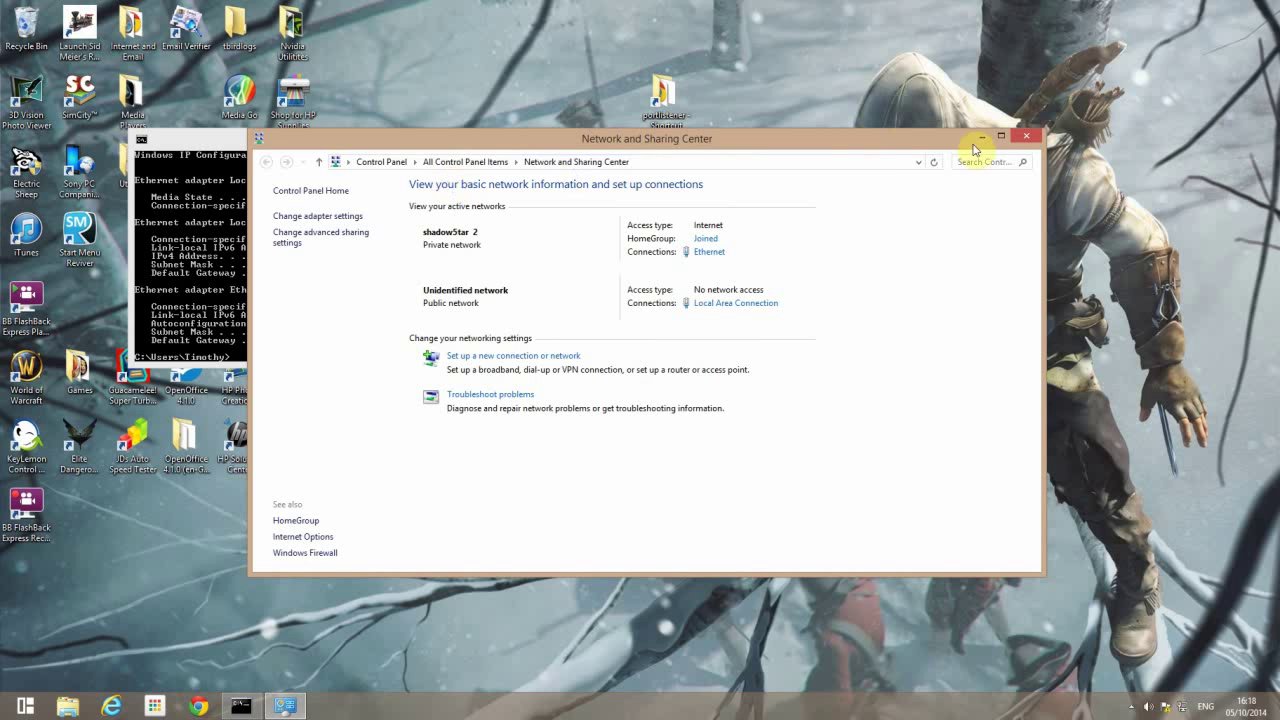
left_click(1026, 140)
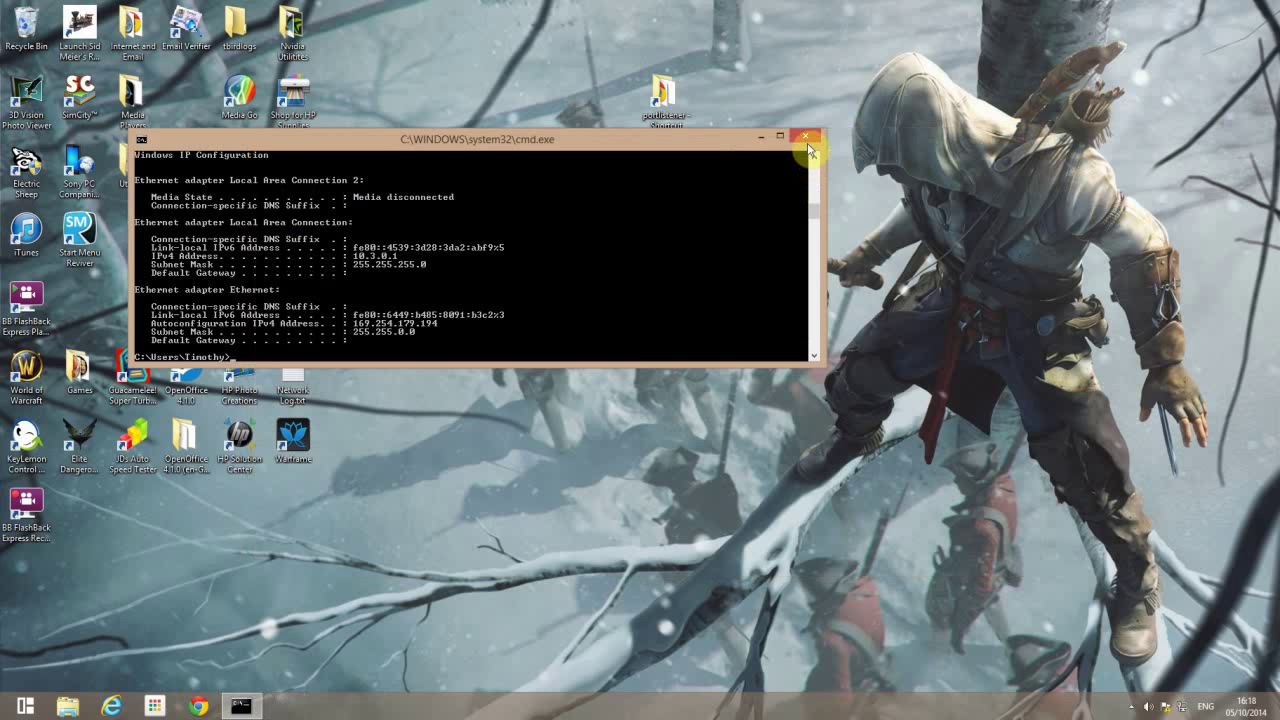